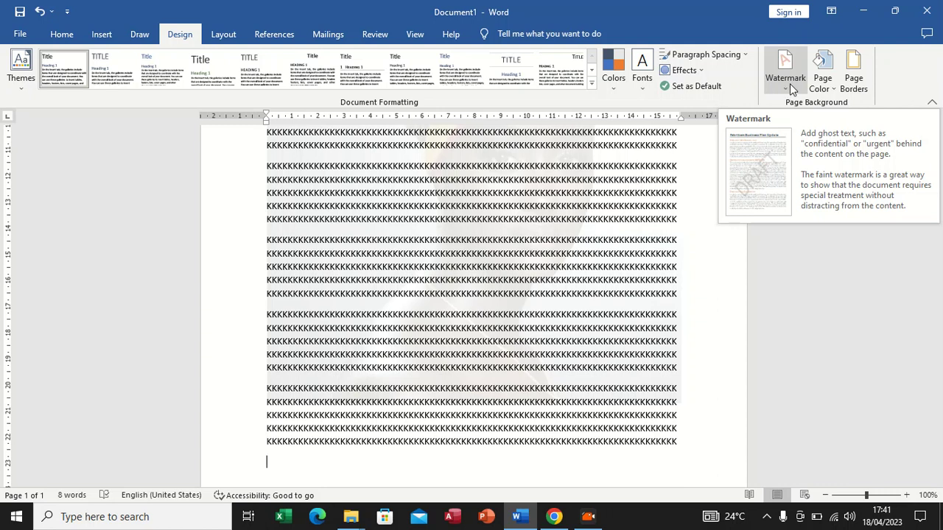
Remove the picture watermark from the document
click(786, 80)
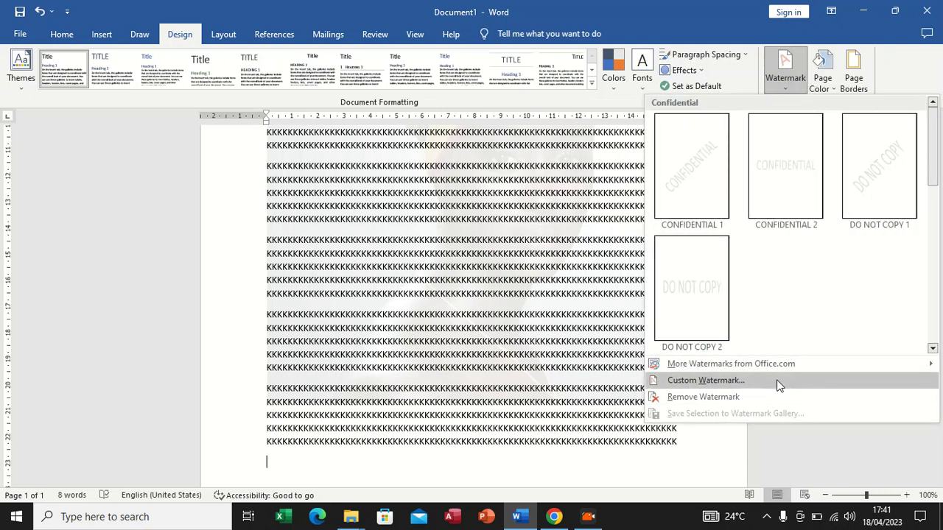
click(790, 85)
click(790, 86)
click(707, 401)
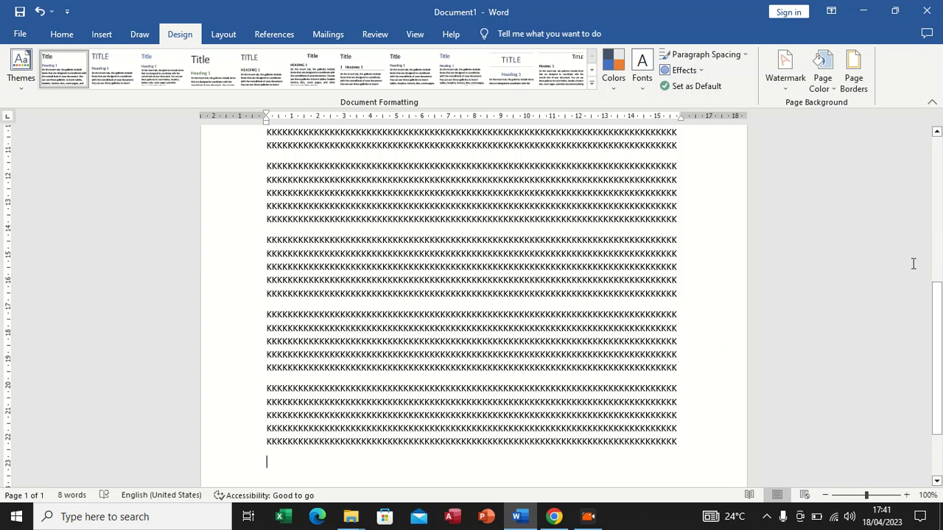
Try a light blue page color, and set the page color to Light Green
click(825, 84)
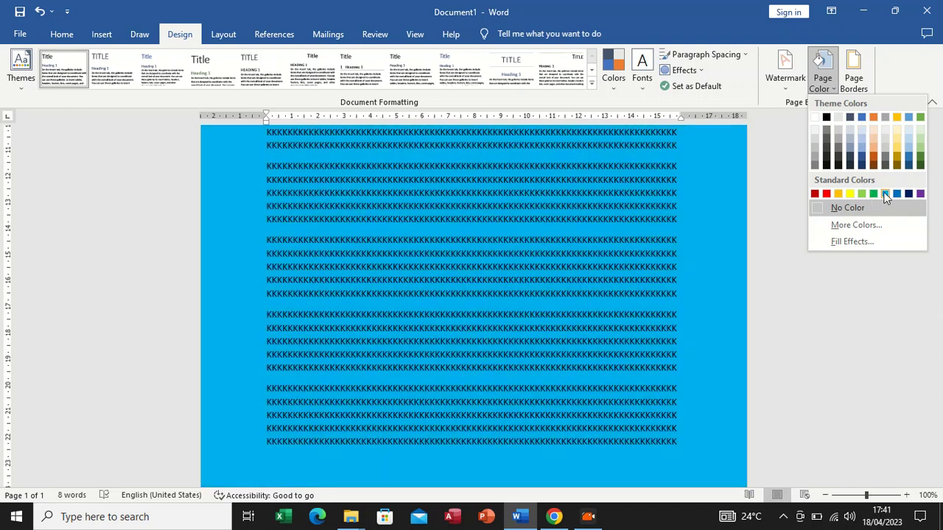
click(886, 193)
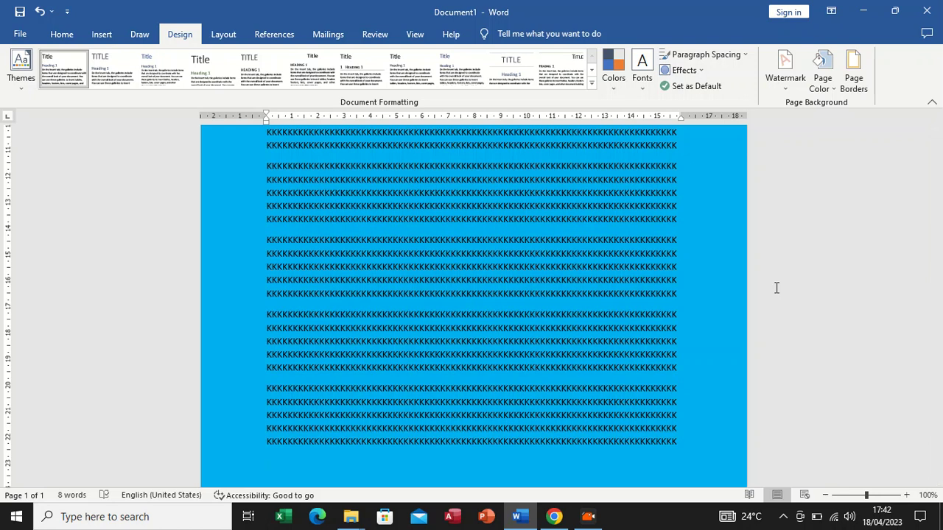
click(833, 79)
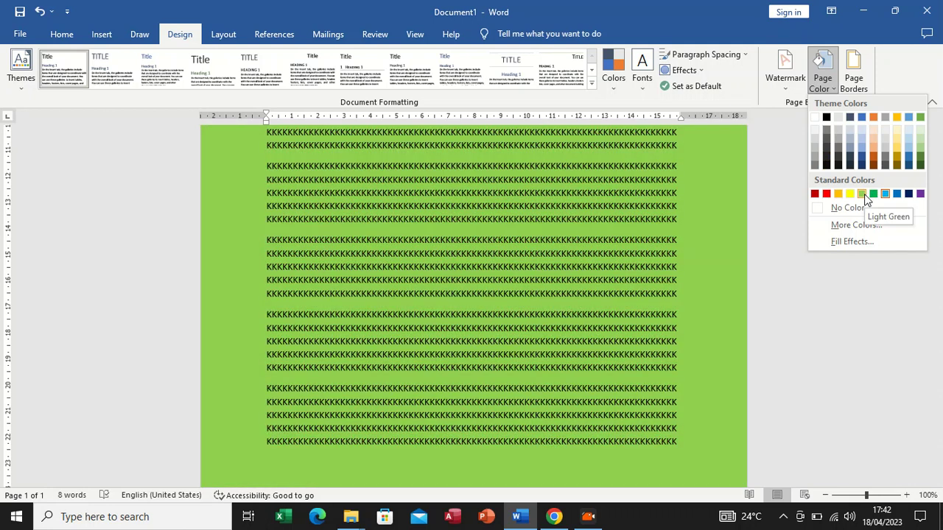
click(862, 194)
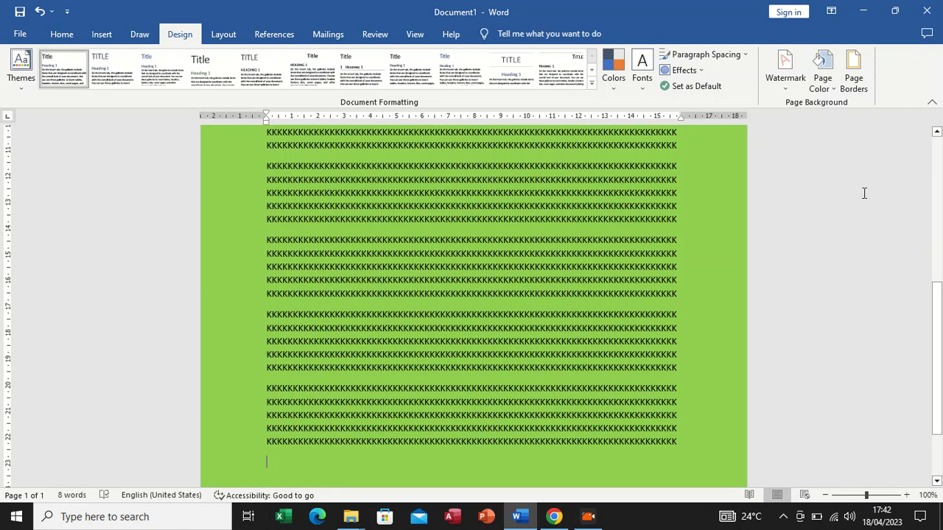
Copy the last two paragraphs of K text and paste them at the end of the document to extend it onto a second page
scroll(622, 280, down, 3)
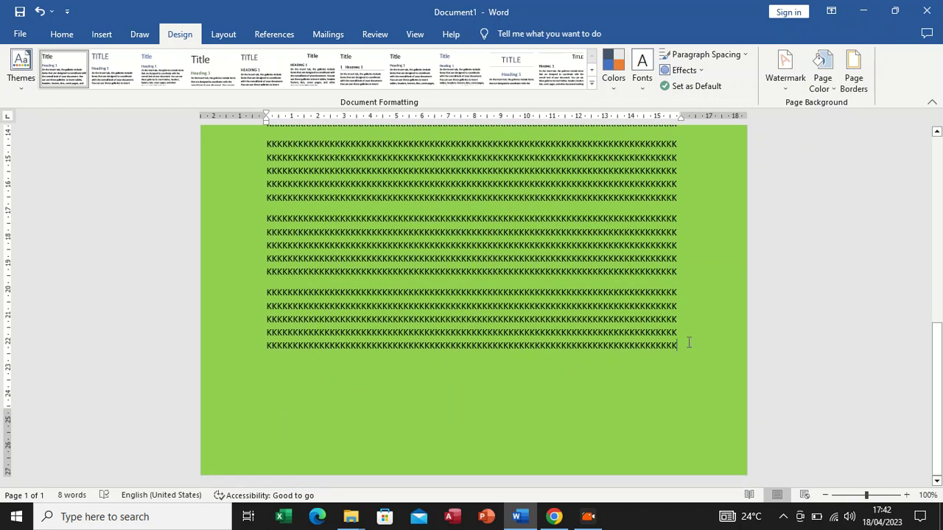
key(Return)
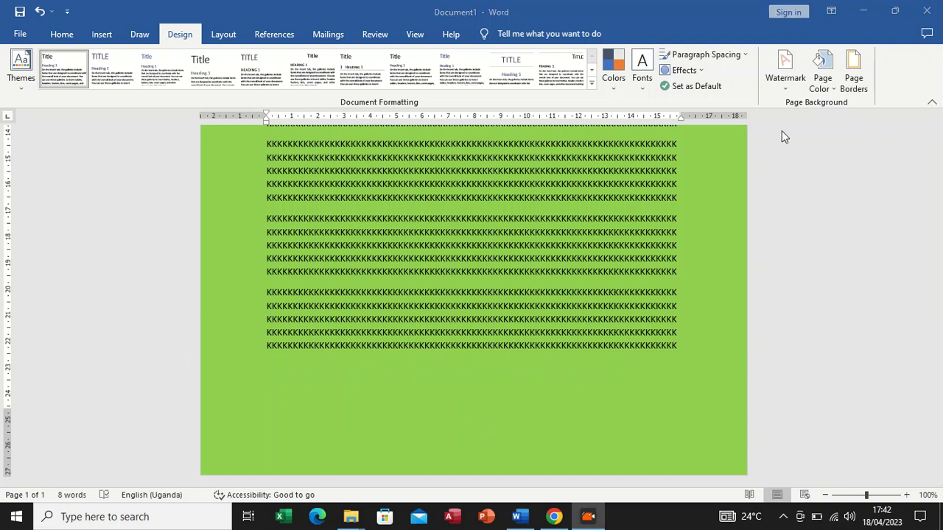
drag(269, 214, 694, 333)
key(ctrl+c)
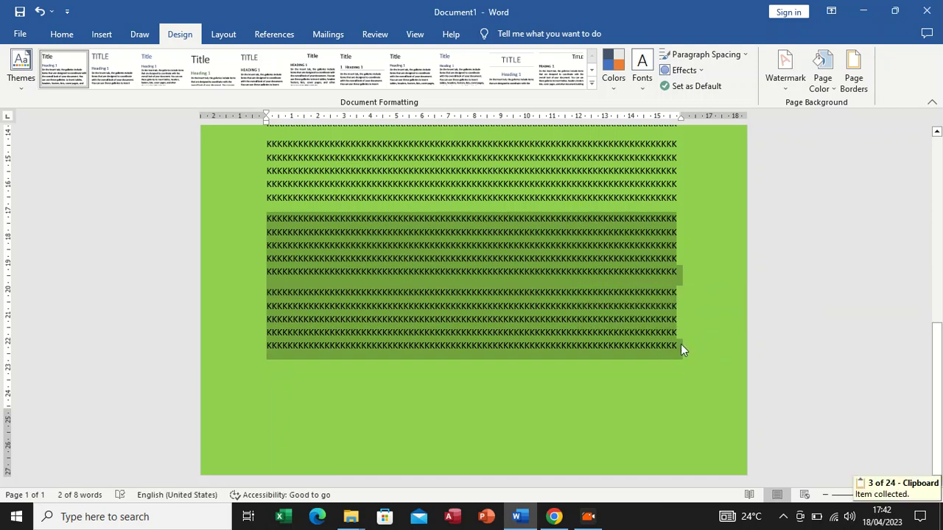
click(681, 346)
key(Return)
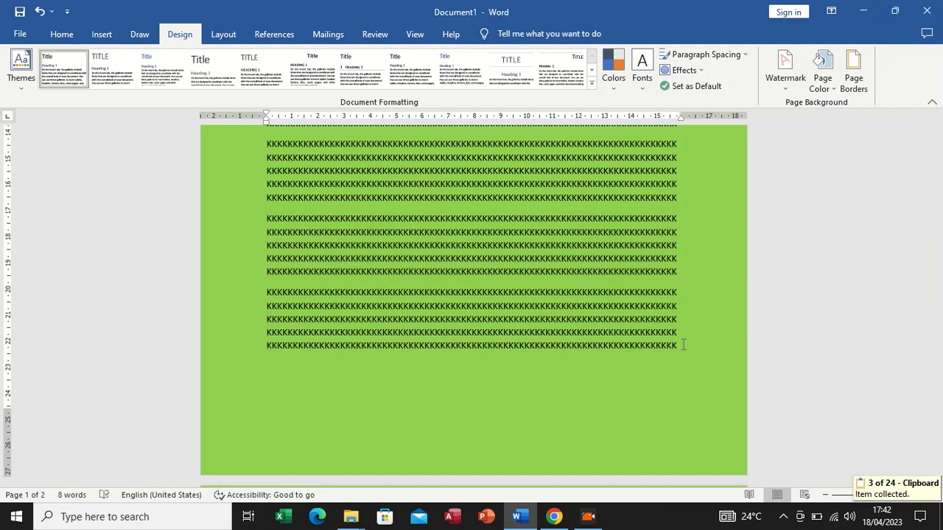
key(ctrl+v)
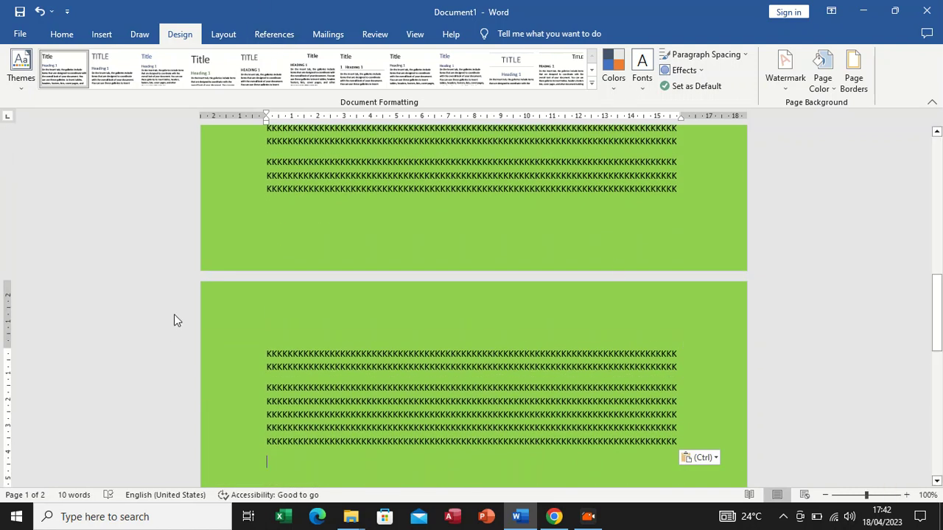
scroll(365, 407, down, 3)
scroll(366, 407, down, 1)
scroll(384, 413, up, 10)
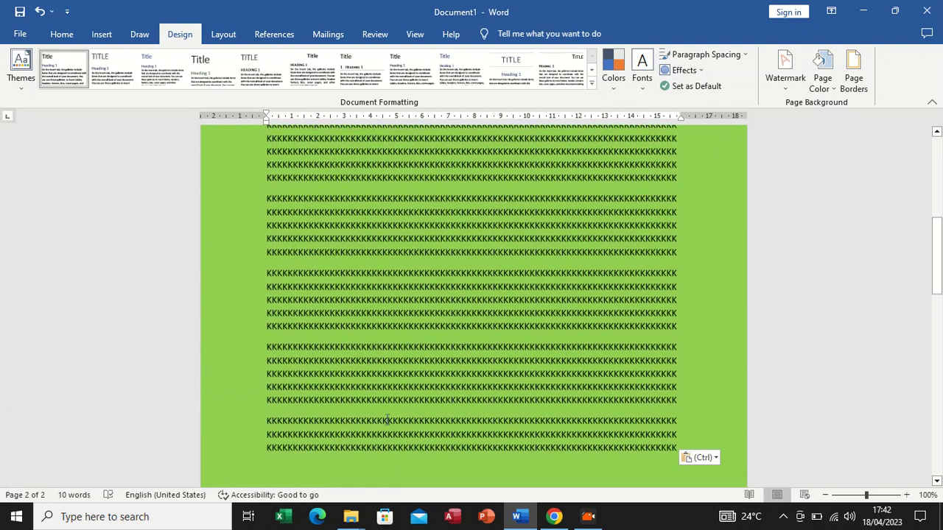
scroll(386, 423, down, 2)
scroll(386, 430, down, 5)
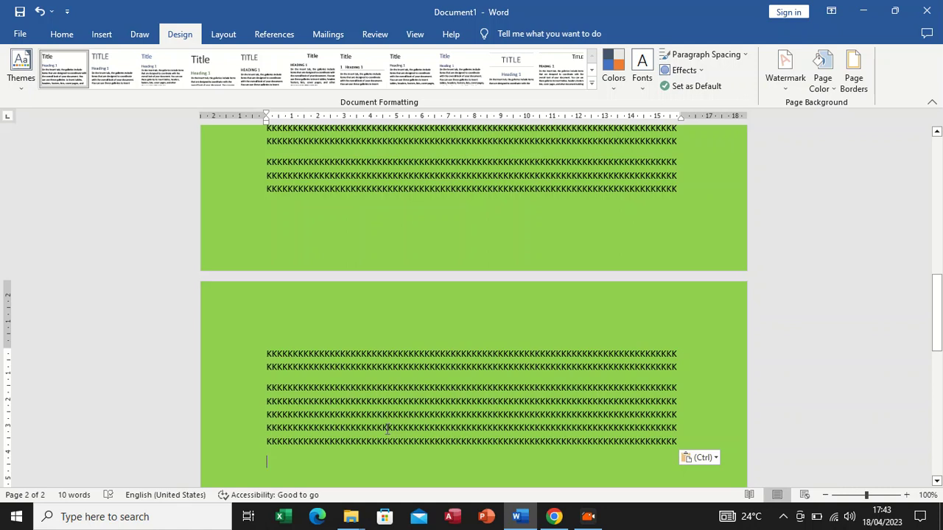
Add a Box page border with a 3 pt thin-thick-thin triple-line style to the whole document
click(866, 80)
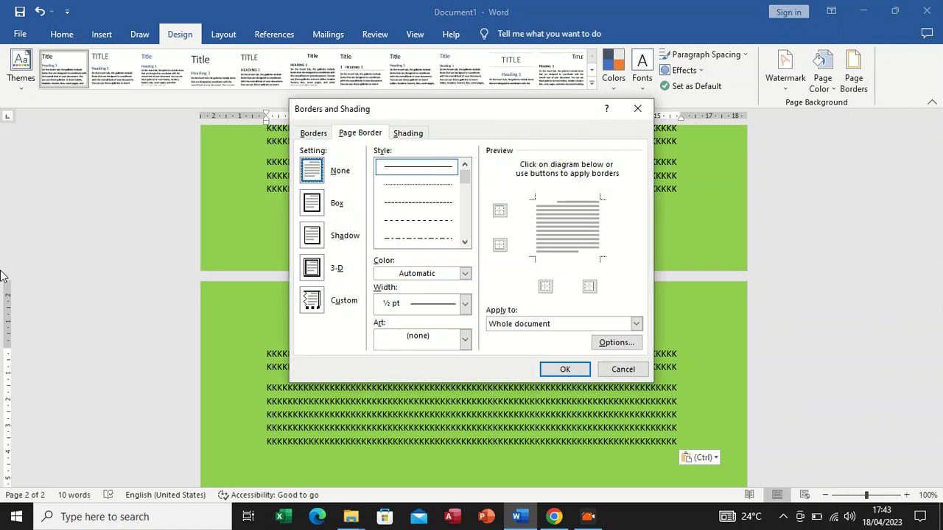
click(310, 206)
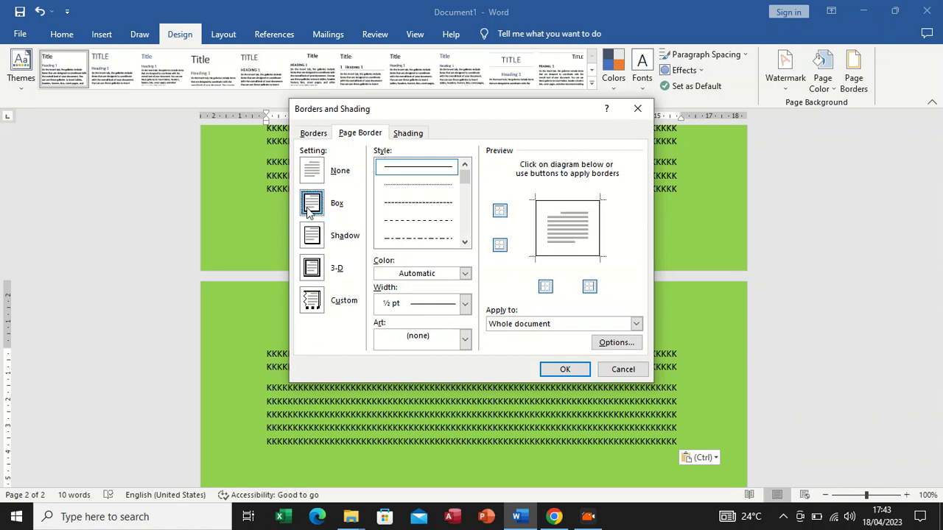
drag(464, 181, 469, 204)
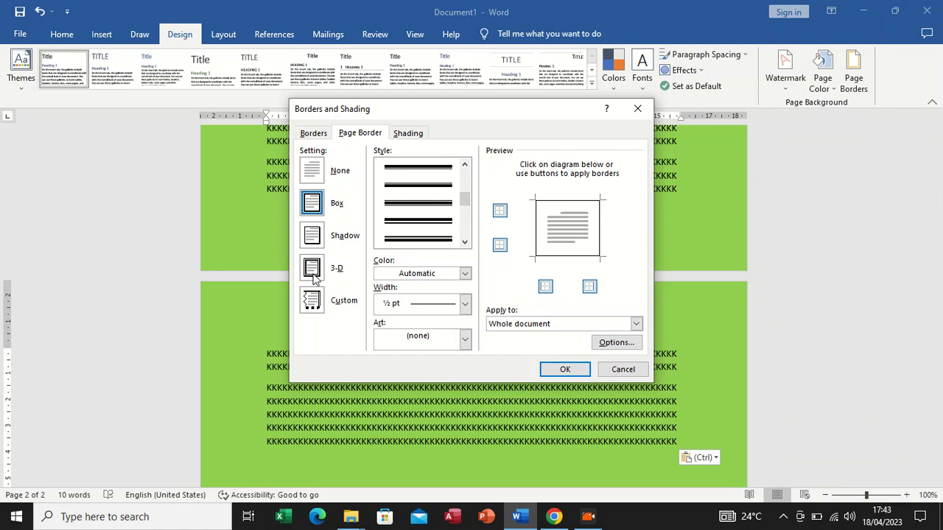
click(312, 241)
click(313, 267)
click(312, 202)
scroll(470, 197, up, 5)
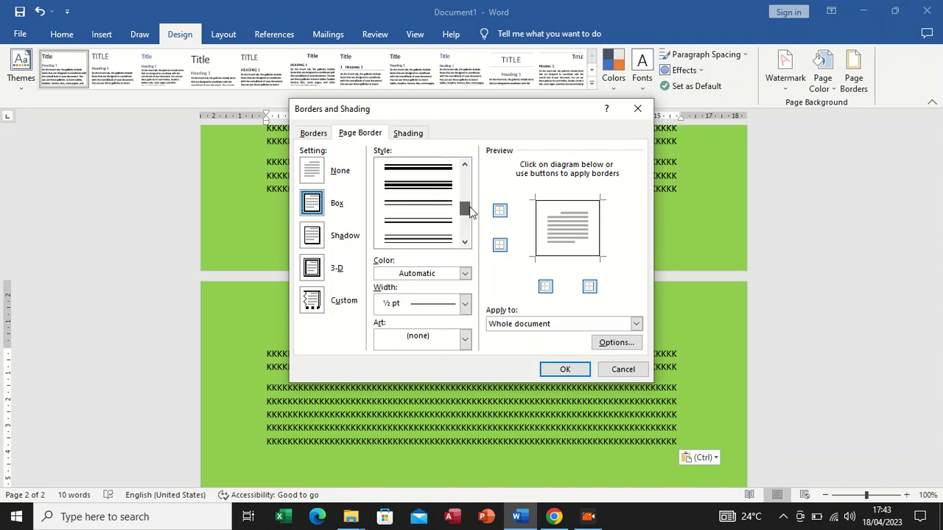
drag(461, 172, 460, 209)
click(414, 209)
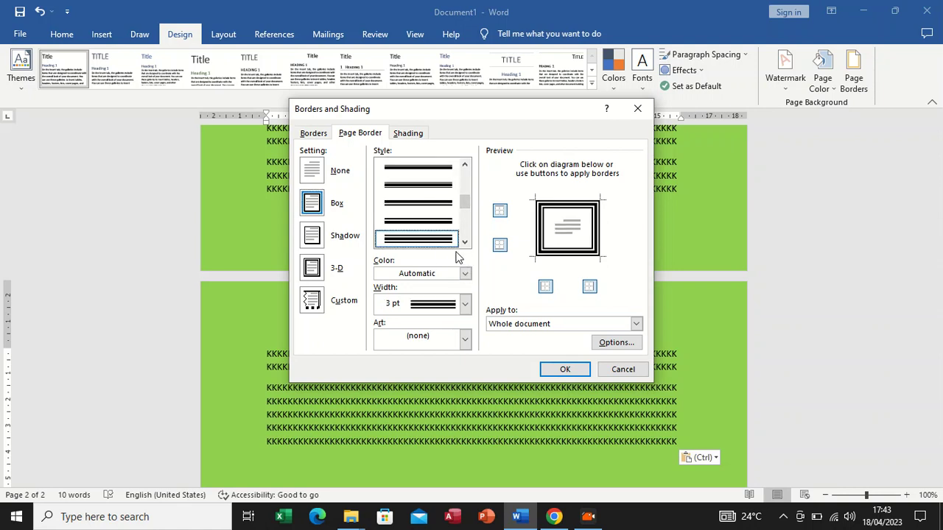
click(565, 369)
scroll(511, 248, up, 4)
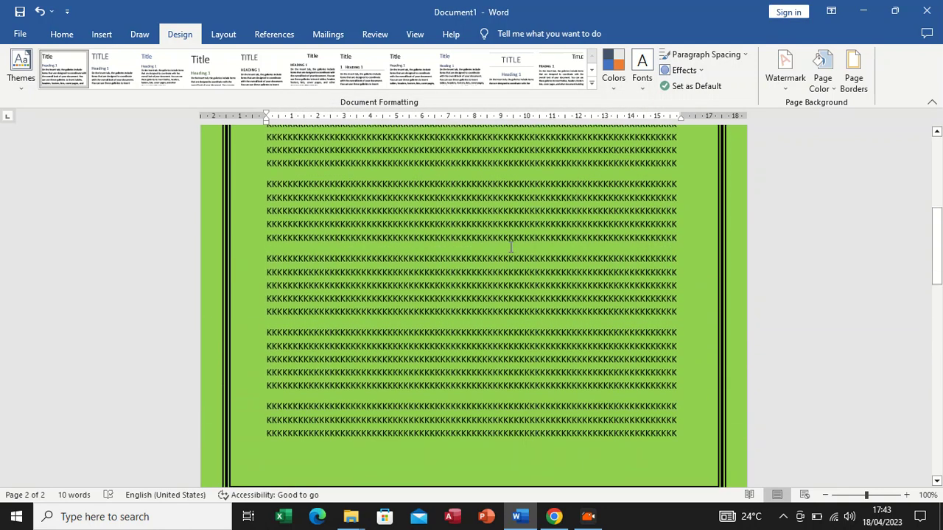
scroll(510, 248, up, 7)
scroll(498, 275, down, 4)
scroll(499, 275, down, 8)
scroll(497, 278, up, 5)
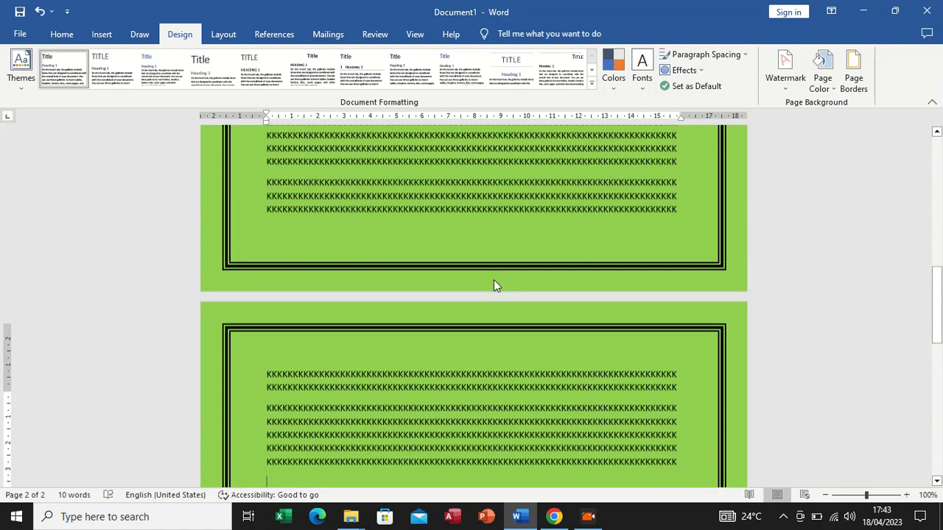
scroll(494, 286, up, 1)
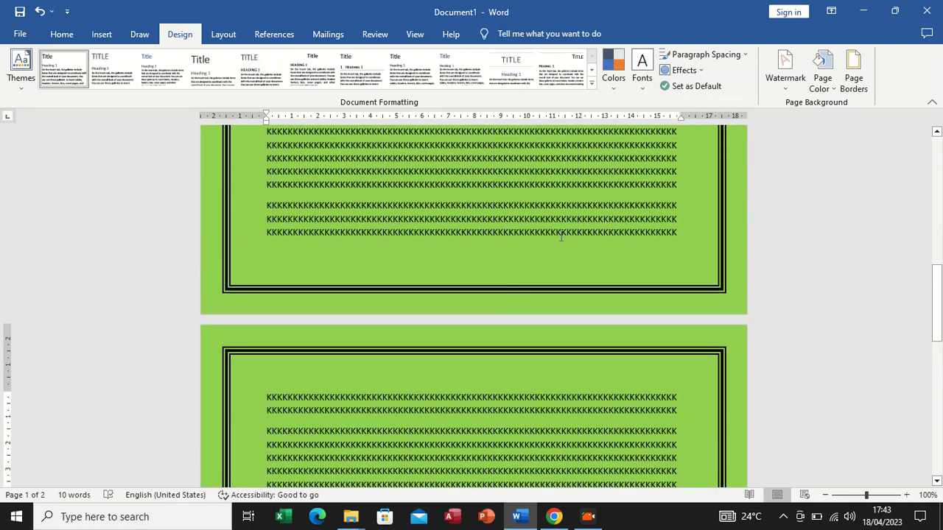
Change the page border's line style to the 3 pt diagonally striped line for the whole document
click(857, 86)
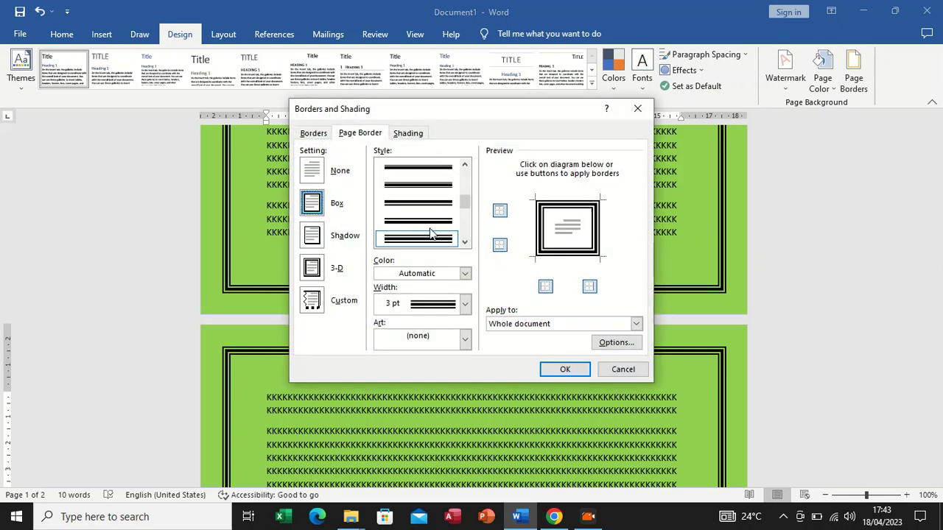
drag(465, 204, 465, 240)
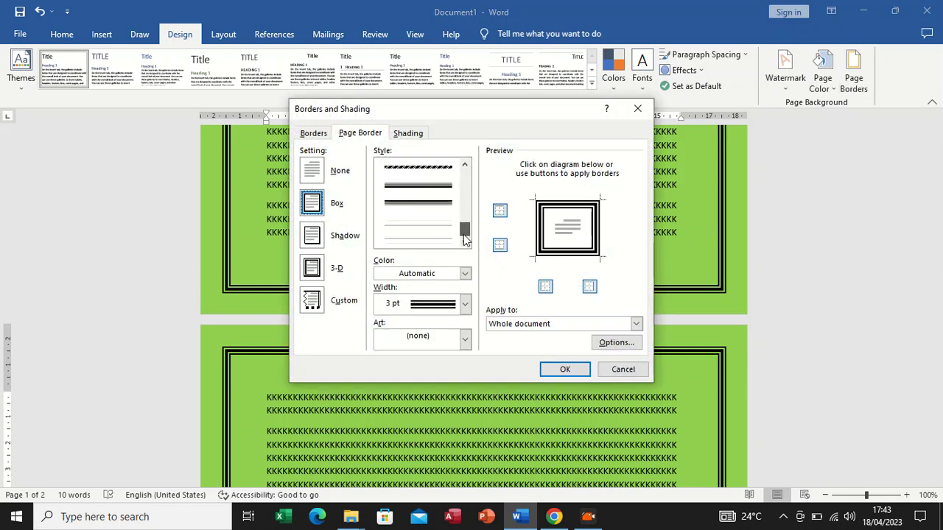
click(426, 169)
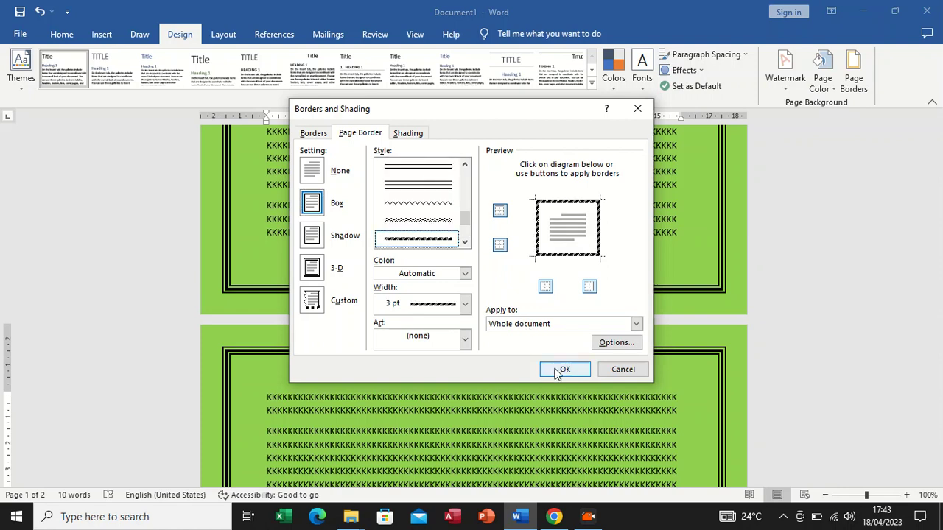
click(561, 369)
scroll(442, 250, up, 5)
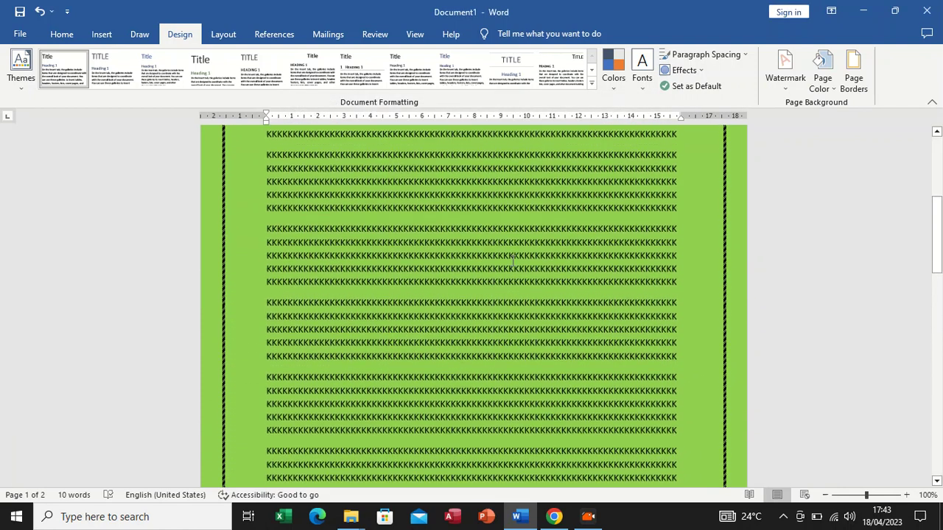
scroll(508, 265, up, 5)
scroll(504, 271, down, 7)
scroll(501, 274, down, 2)
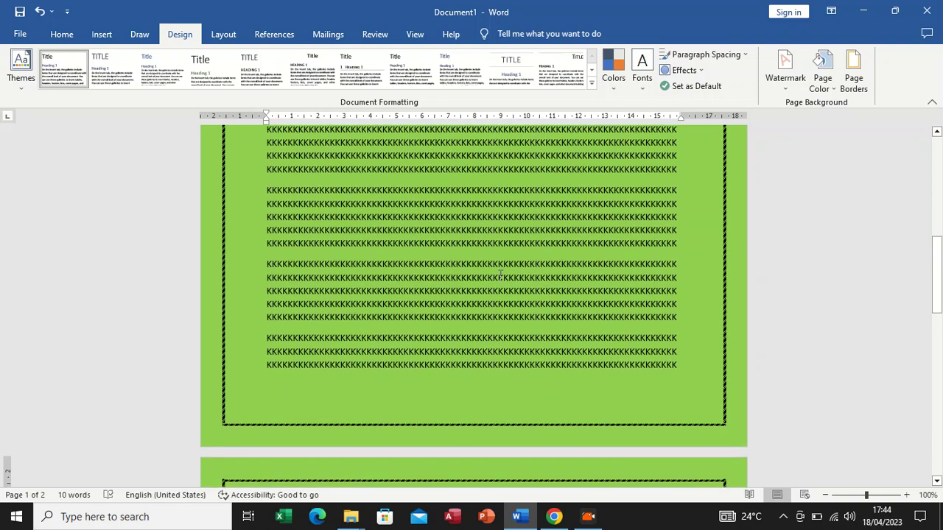
Apply the Shadow setting to the striped page border
click(853, 74)
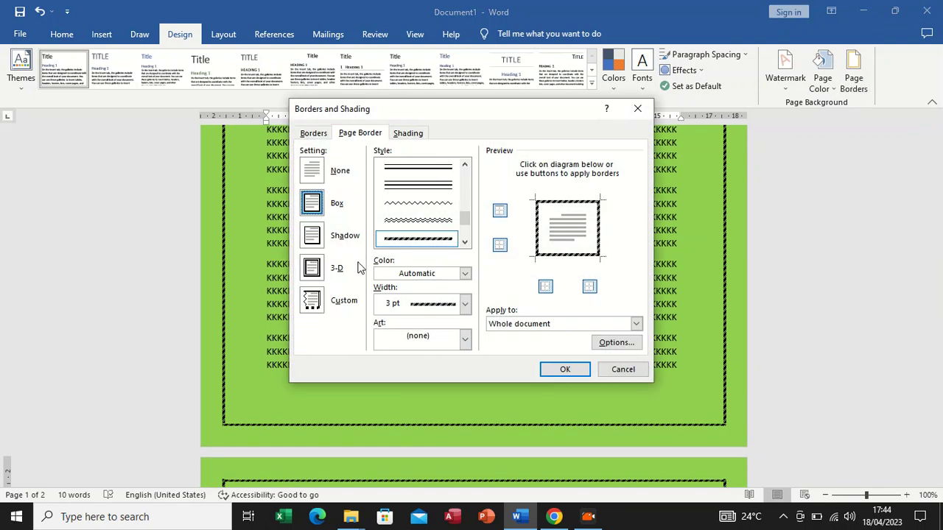
click(312, 236)
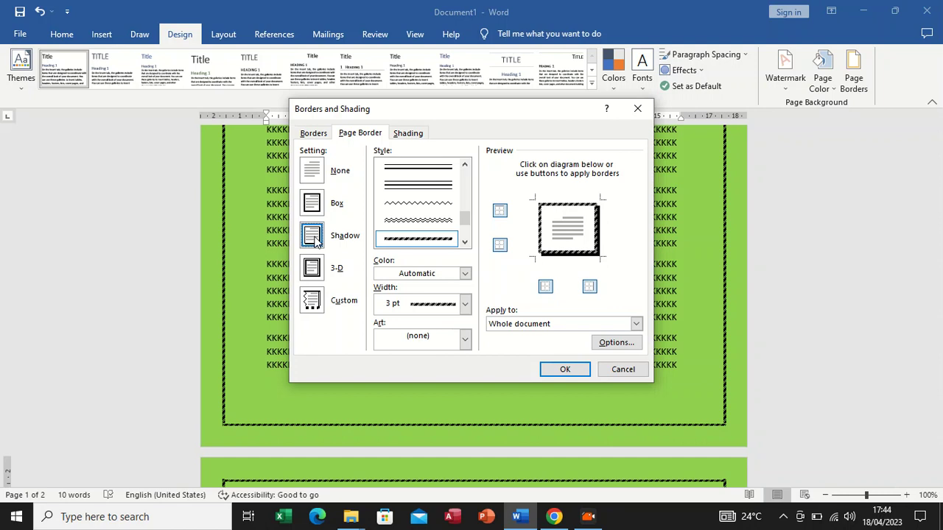
click(565, 369)
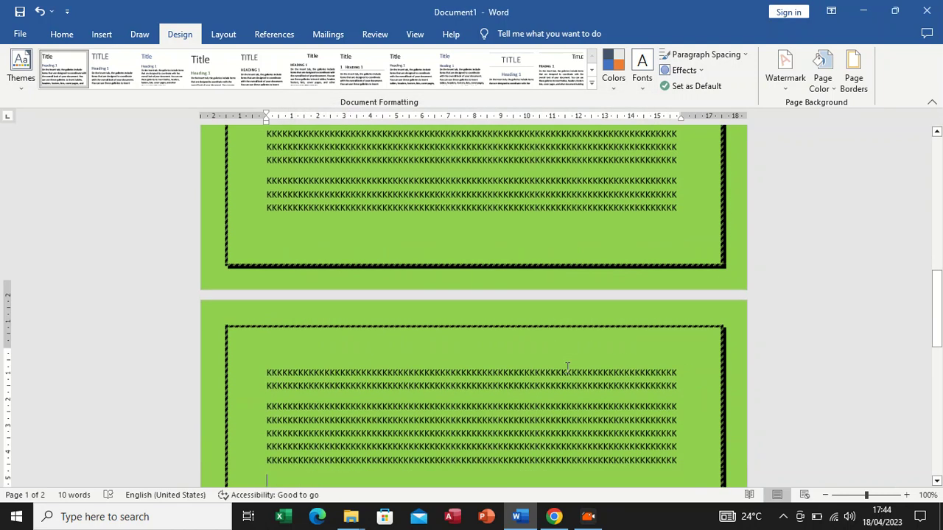
scroll(714, 215, up, 4)
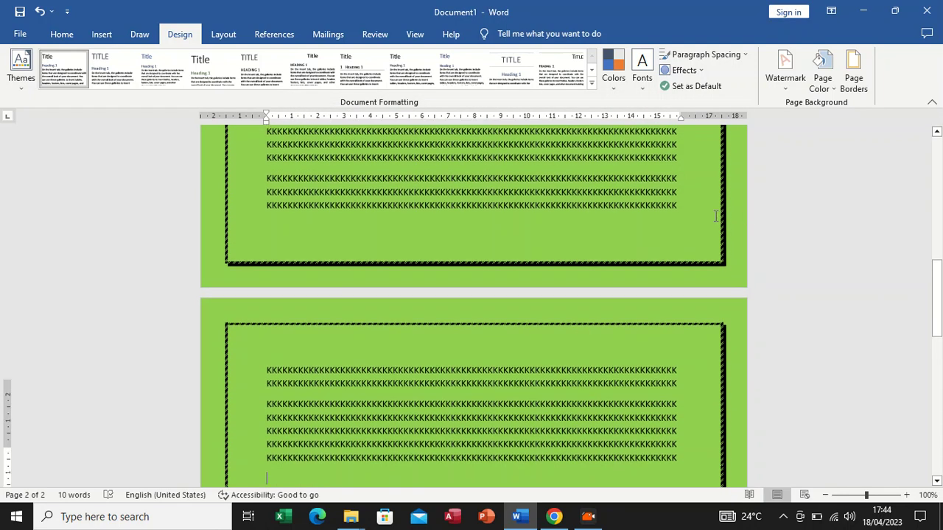
Change the striped page border to the 3-D setting for the whole document
click(854, 72)
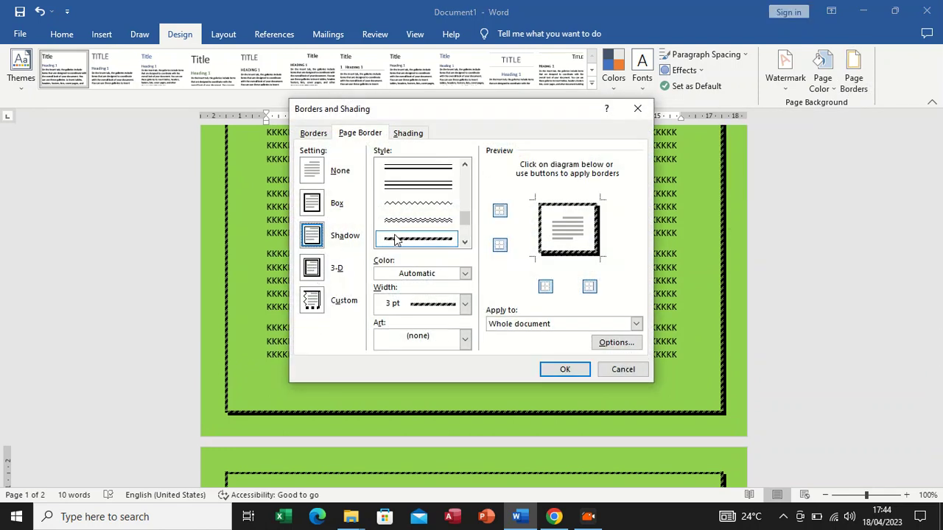
click(312, 277)
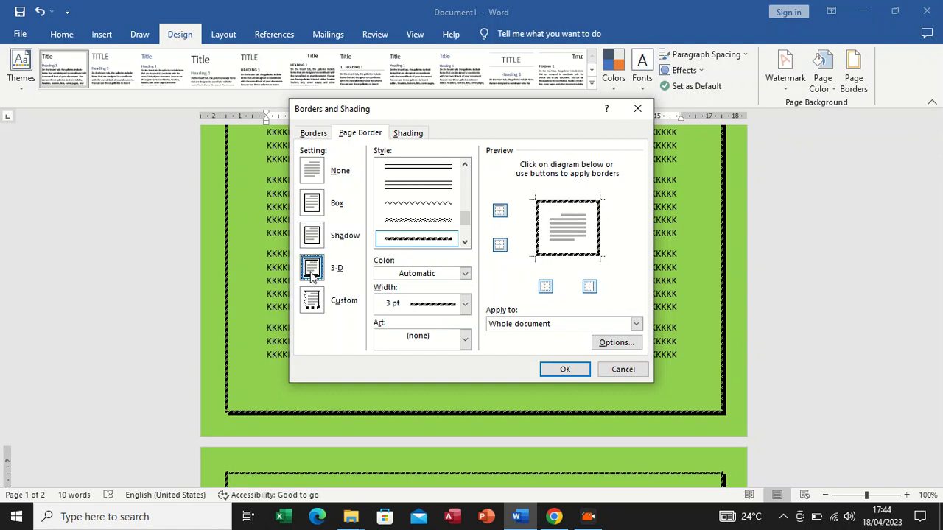
click(565, 370)
scroll(565, 369, down, 4)
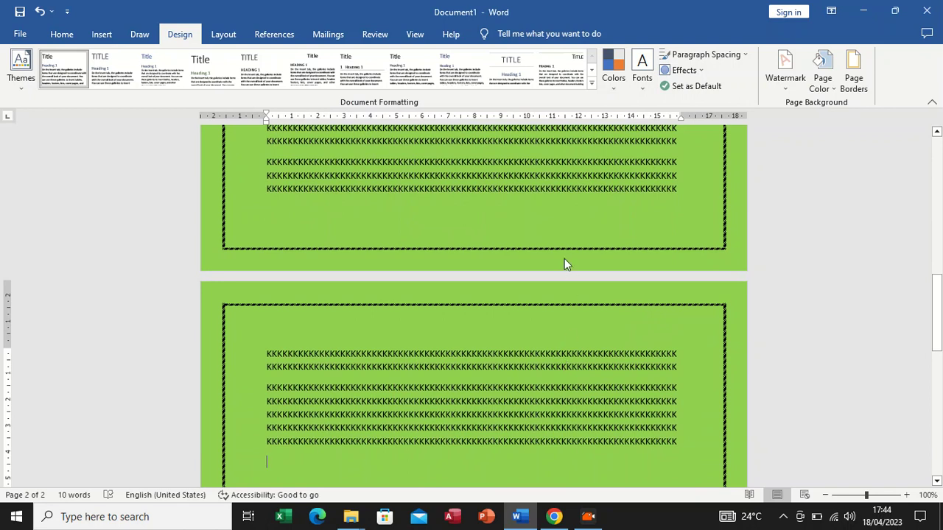
scroll(564, 264, up, 15)
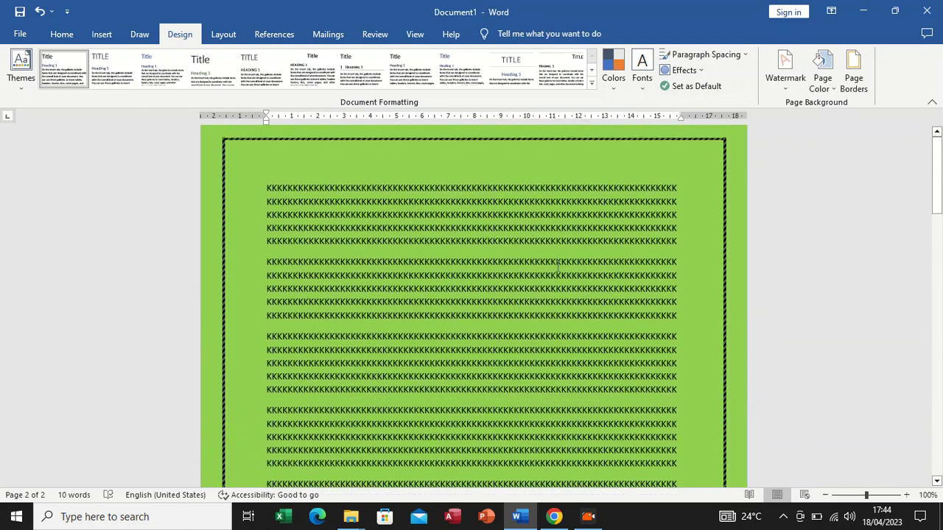
scroll(558, 267, up, 1)
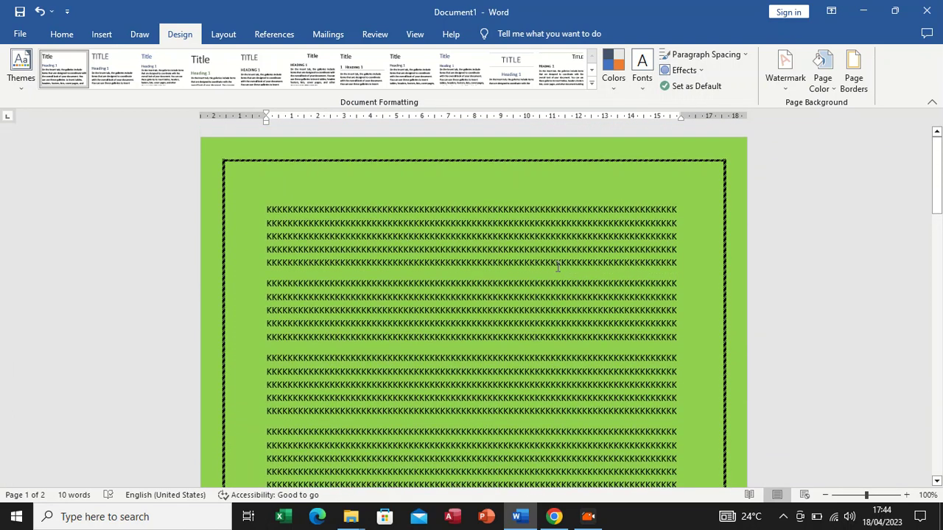
Examine how the striped page border appears on both pages of the document
click(856, 79)
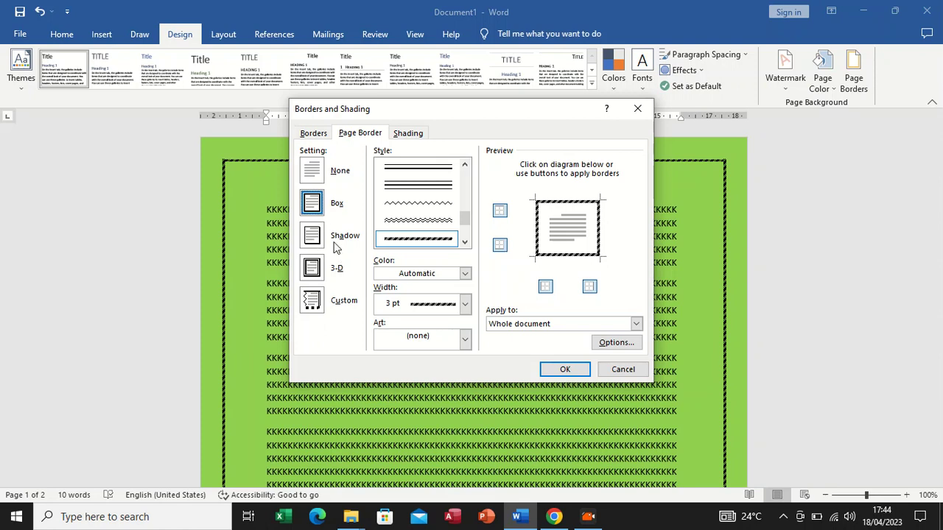
click(638, 108)
scroll(375, 300, down, 5)
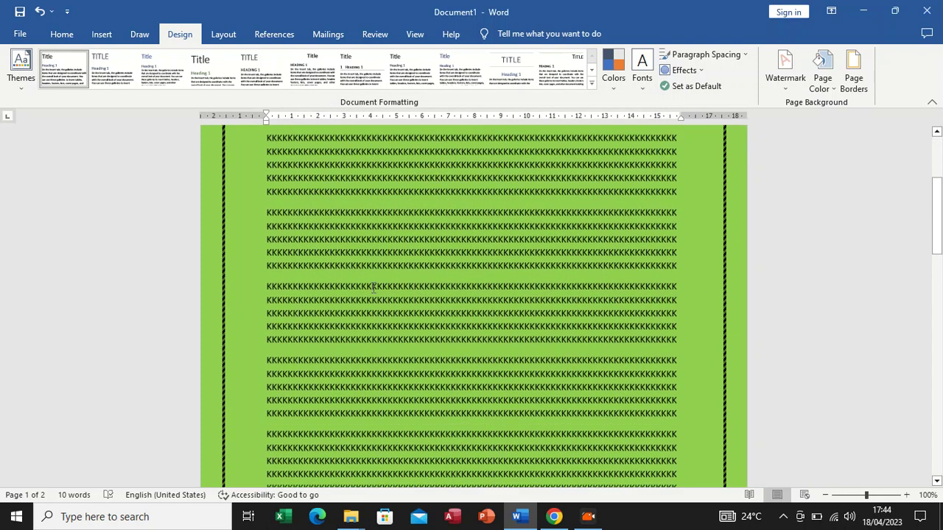
scroll(376, 300, down, 12)
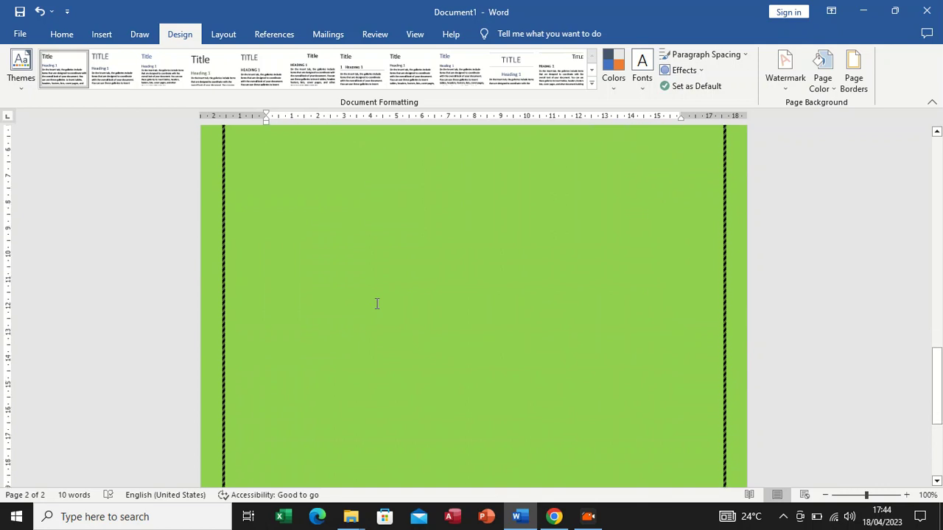
scroll(372, 308, up, 10)
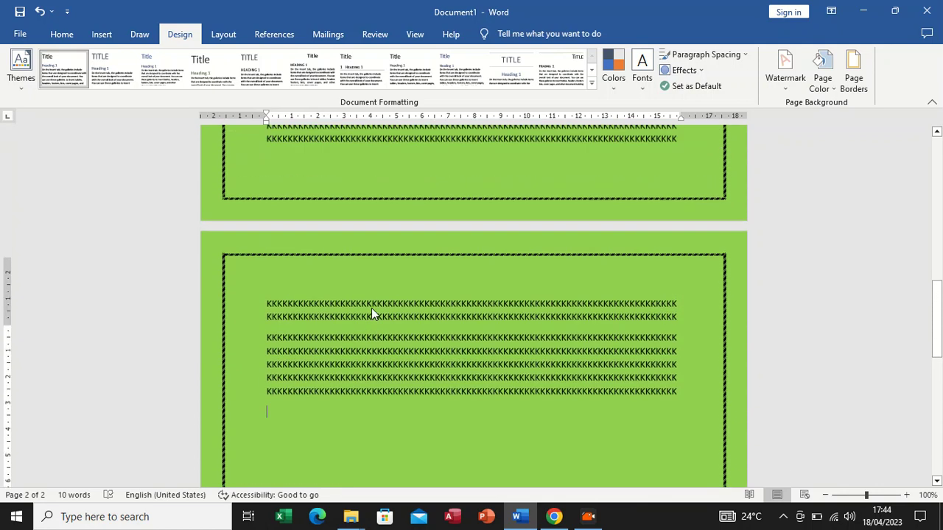
scroll(374, 308, up, 10)
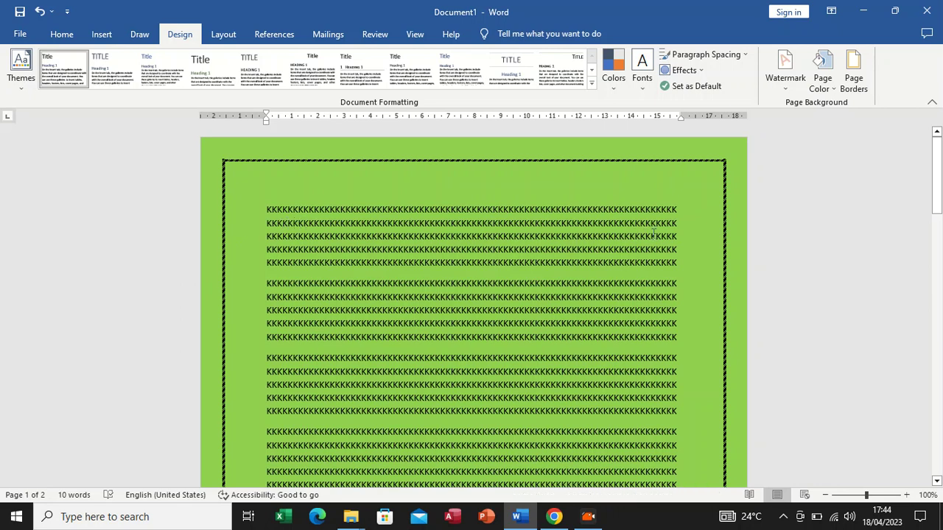
scroll(601, 232, down, 3)
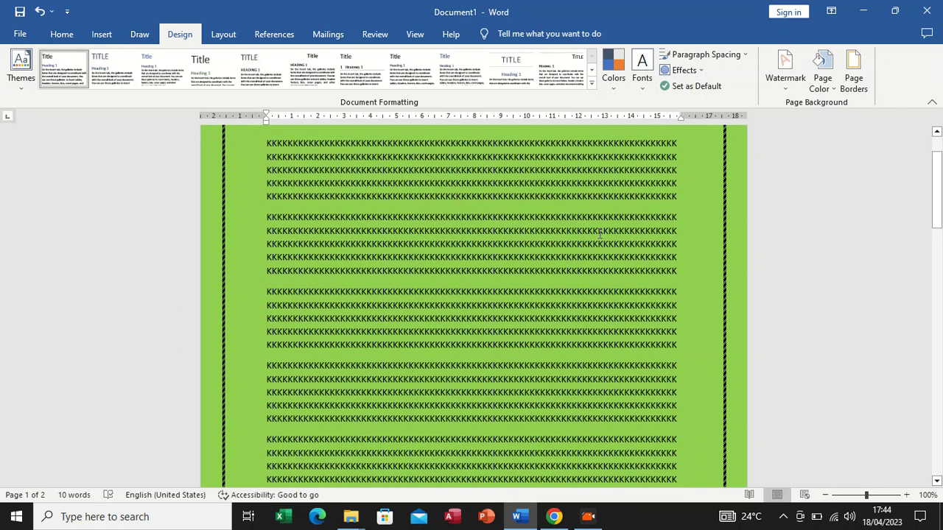
scroll(600, 233, down, 1)
scroll(601, 234, down, 6)
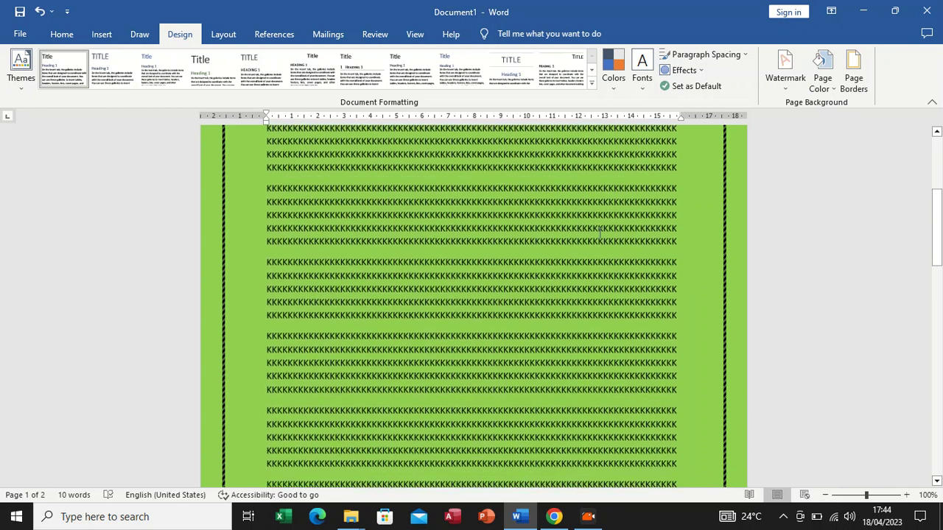
scroll(594, 237, up, 2)
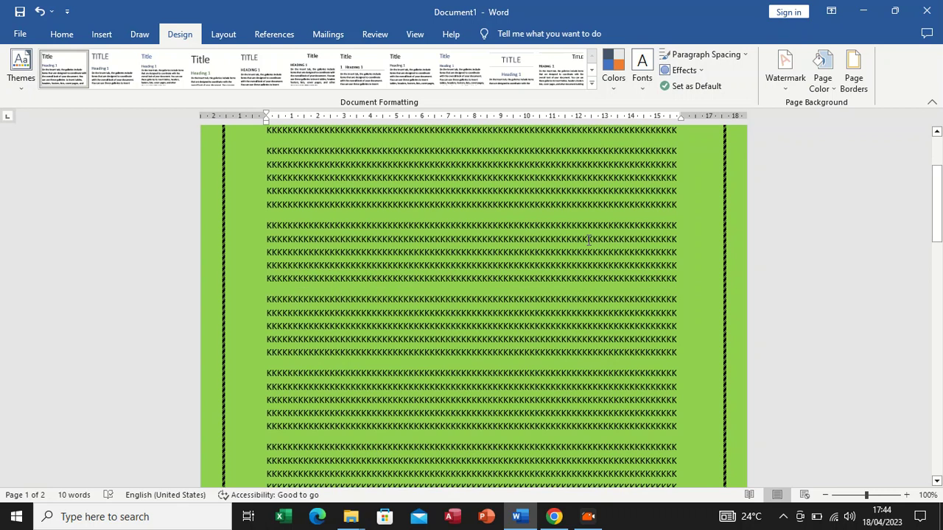
scroll(590, 239, down, 3)
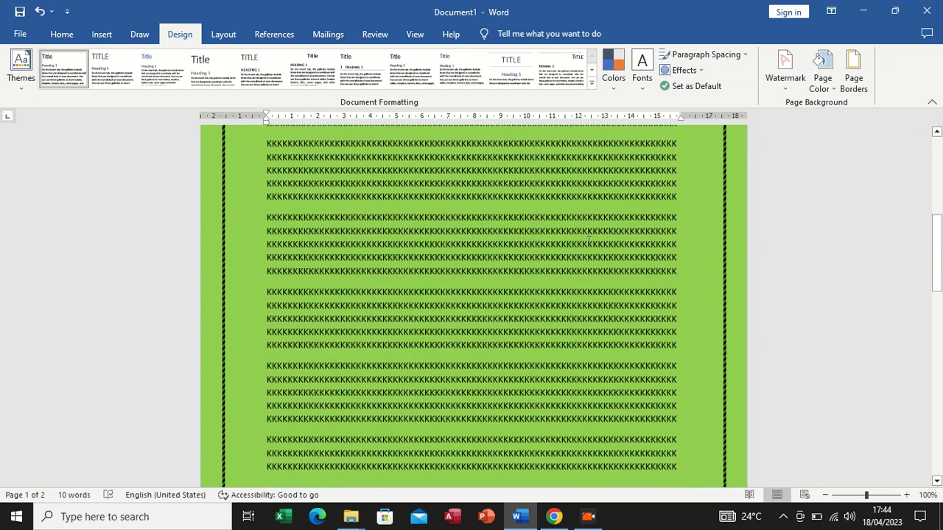
scroll(589, 241, down, 3)
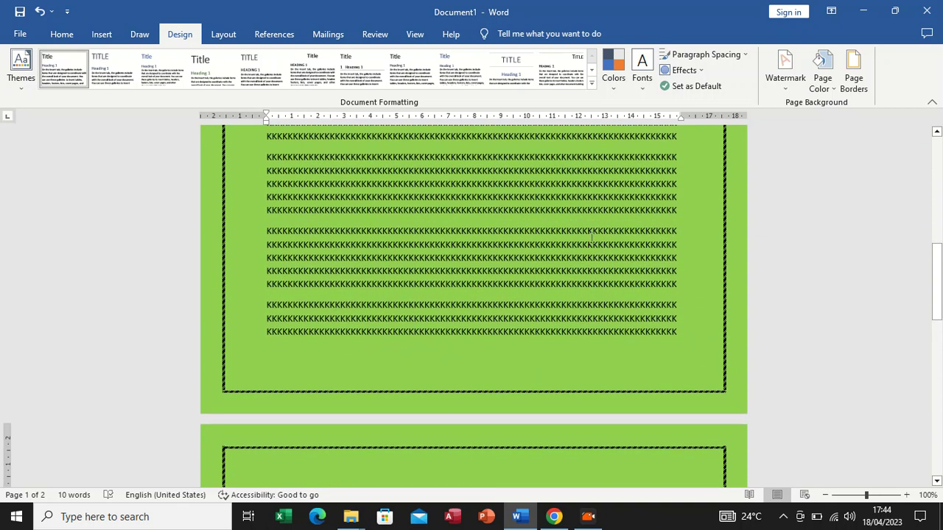
scroll(602, 242, up, 3)
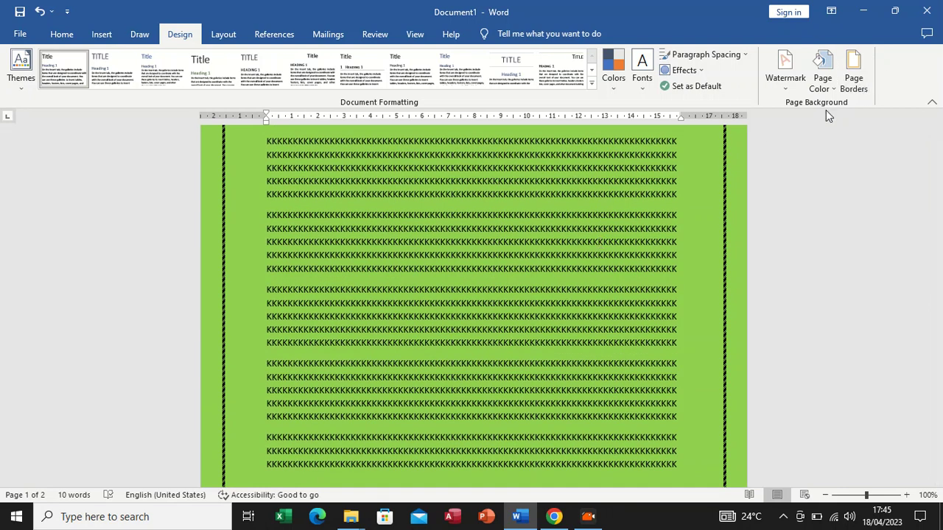
scroll(688, 181, down, 5)
scroll(681, 182, down, 10)
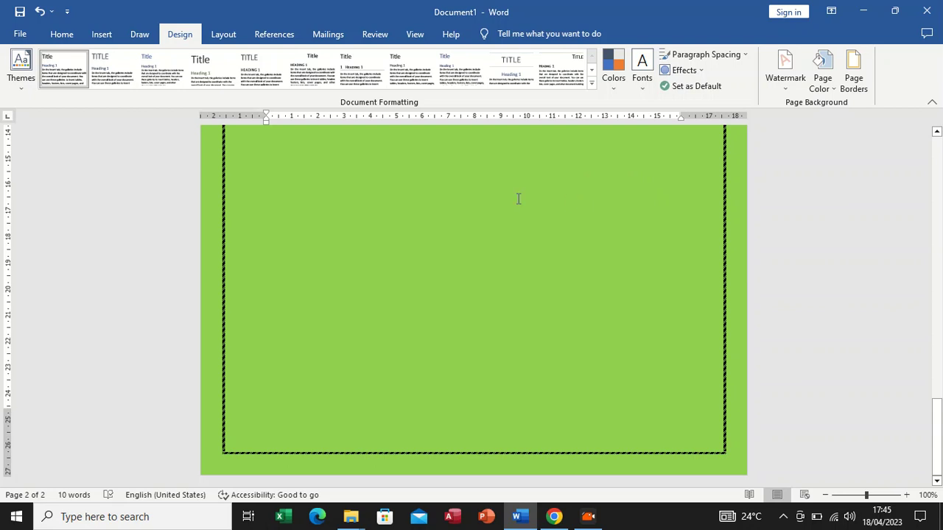
Change the page border to a 3 pt thick-thin double line and apply it to the first page of the section only
click(853, 71)
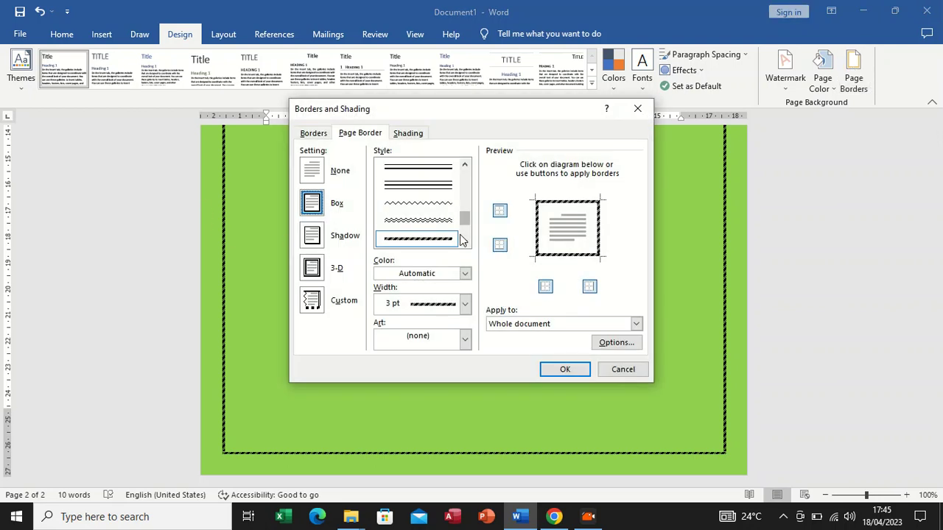
drag(464, 219, 462, 201)
click(434, 234)
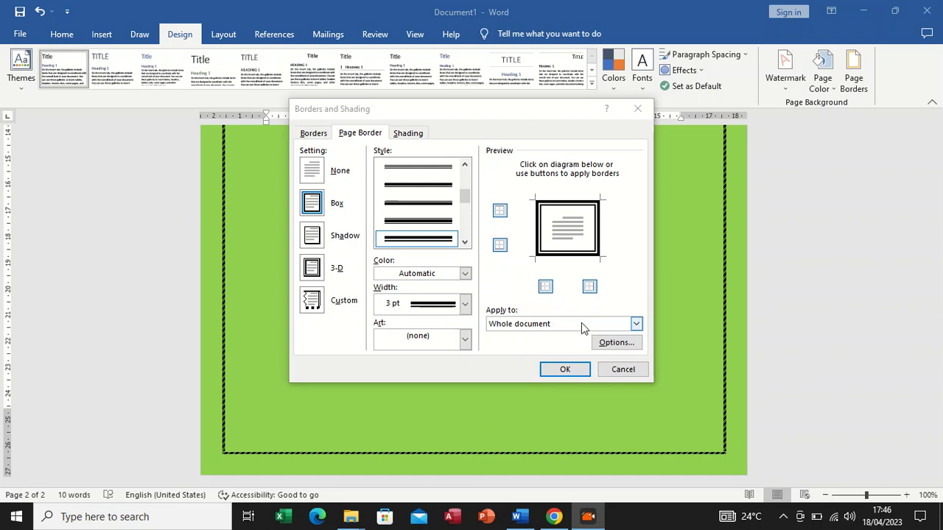
click(637, 324)
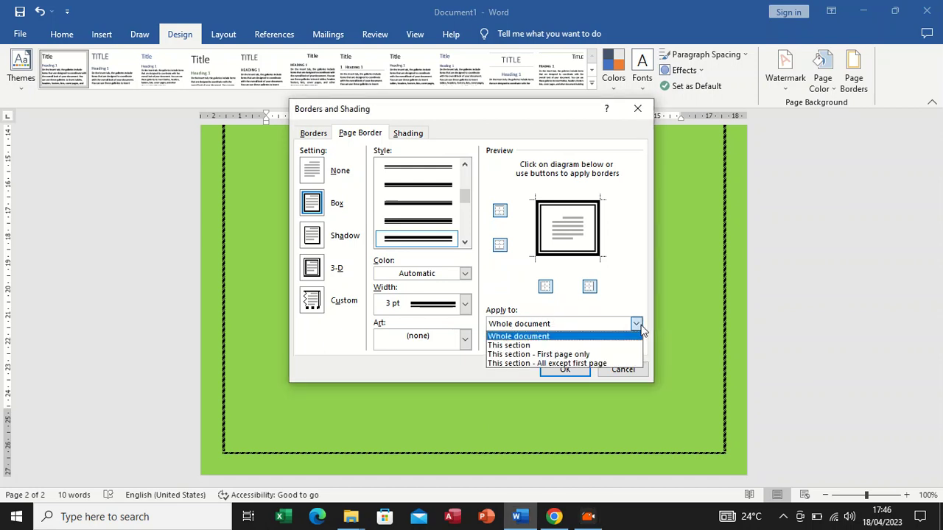
click(546, 355)
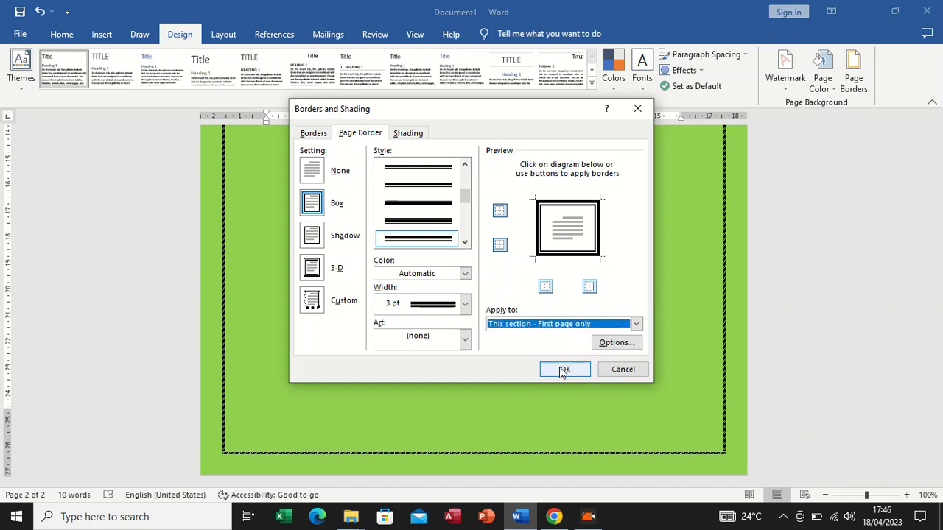
click(563, 372)
scroll(522, 310, up, 10)
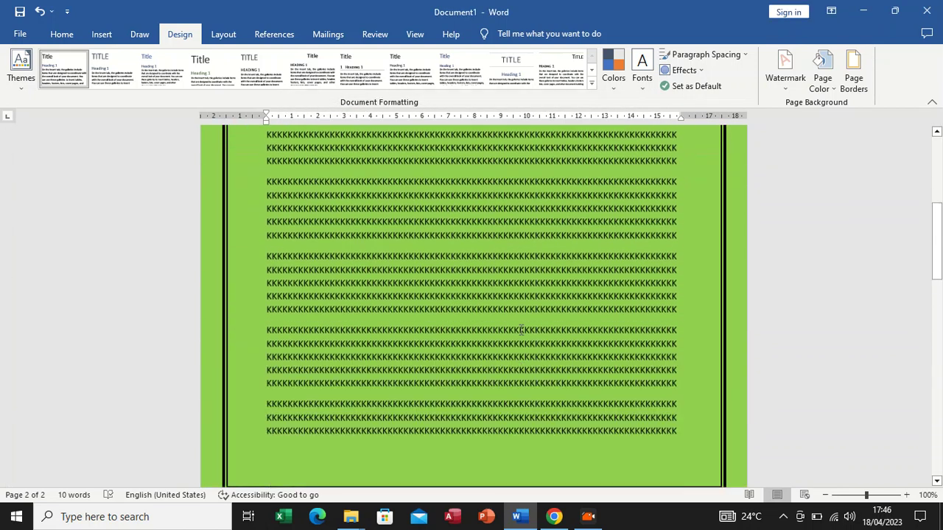
scroll(321, 237, down, 5)
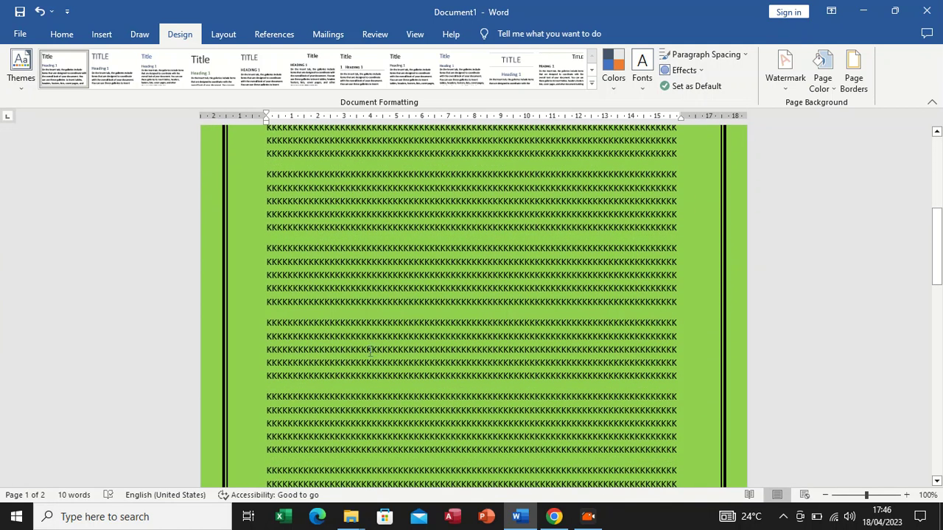
key(Escape)
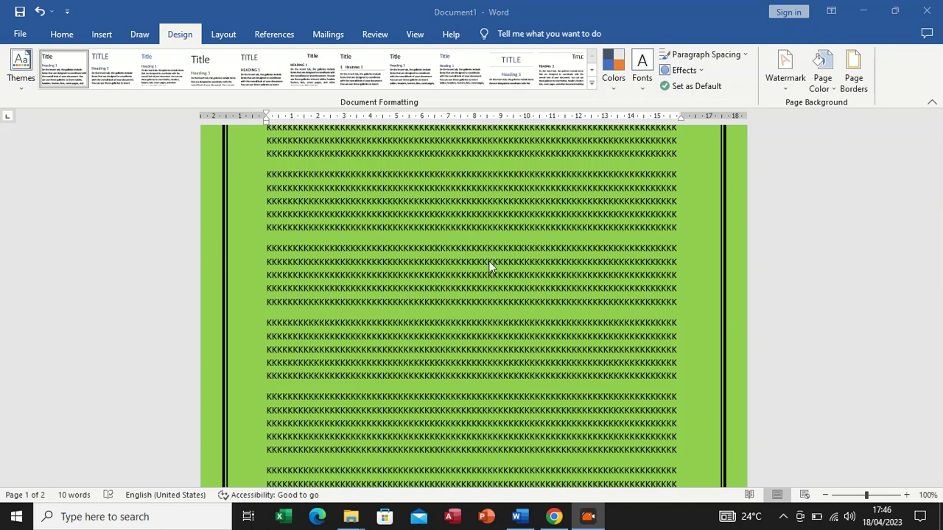
scroll(497, 294, down, 7)
scroll(504, 301, up, 2)
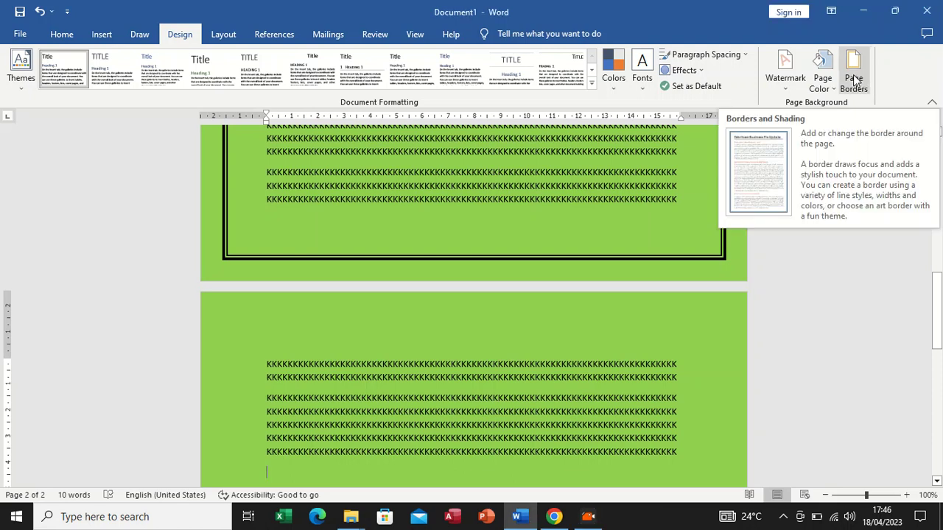
Replace the first page's line border with the art border of red flowers with green leaves
click(855, 81)
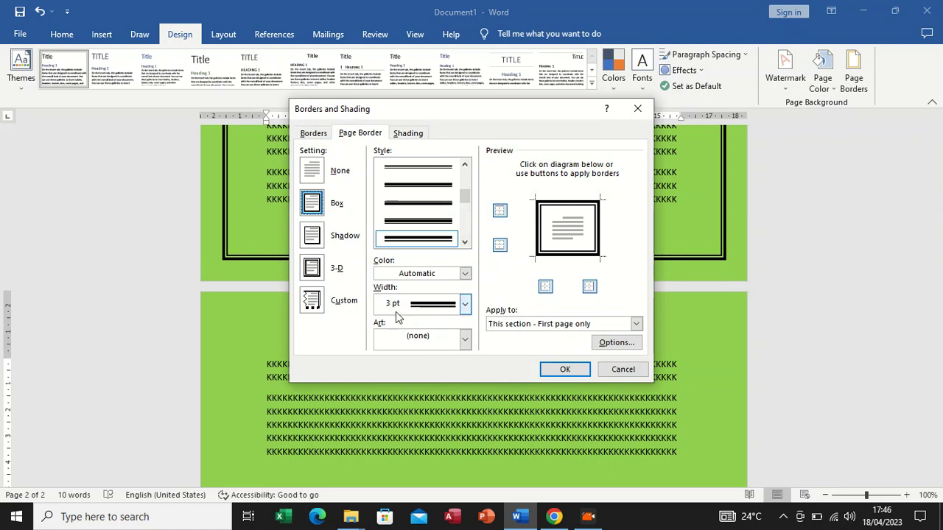
click(465, 338)
scroll(431, 376, down, 2)
scroll(427, 374, down, 6)
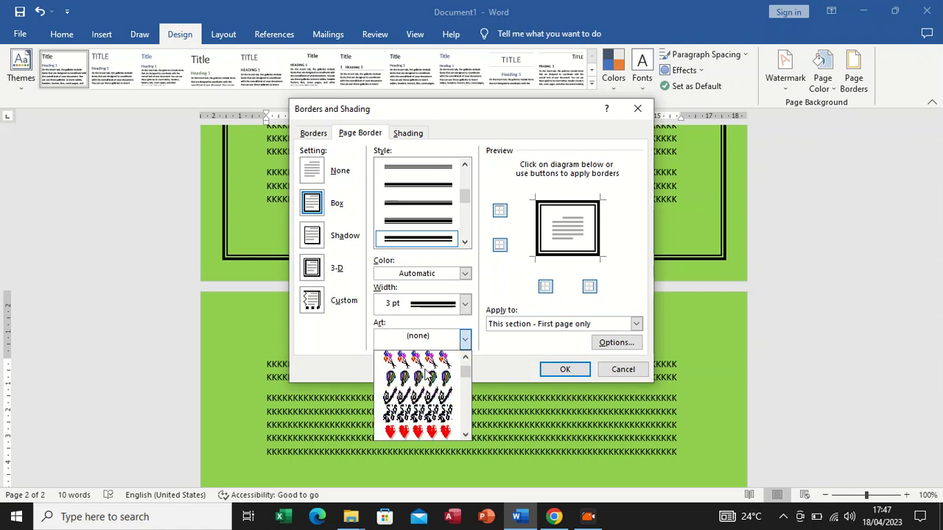
scroll(428, 374, down, 8)
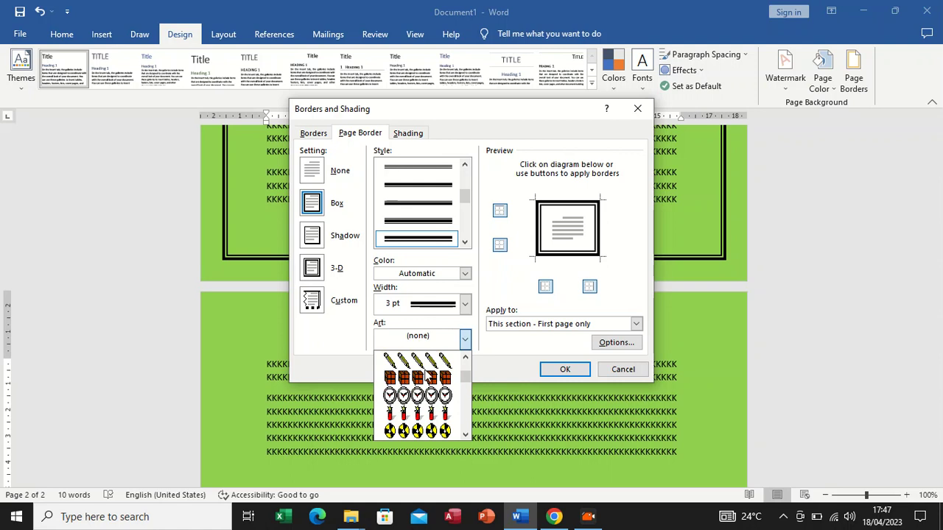
scroll(427, 377, down, 6)
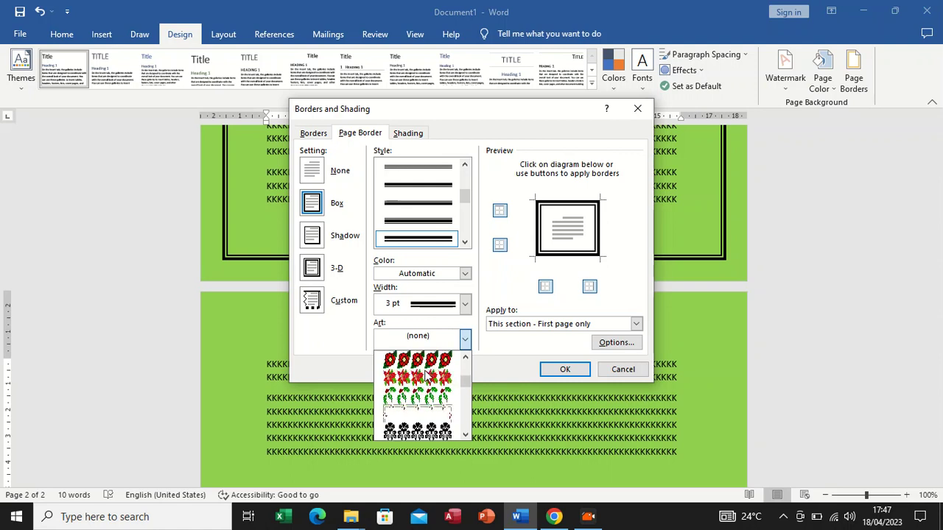
click(431, 363)
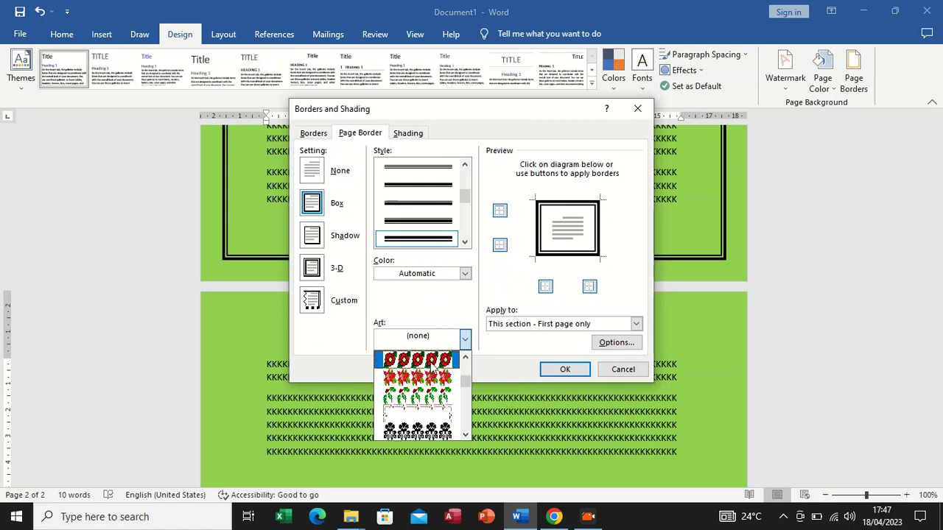
click(564, 370)
scroll(340, 270, down, 5)
scroll(347, 279, up, 1)
scroll(357, 290, up, 1)
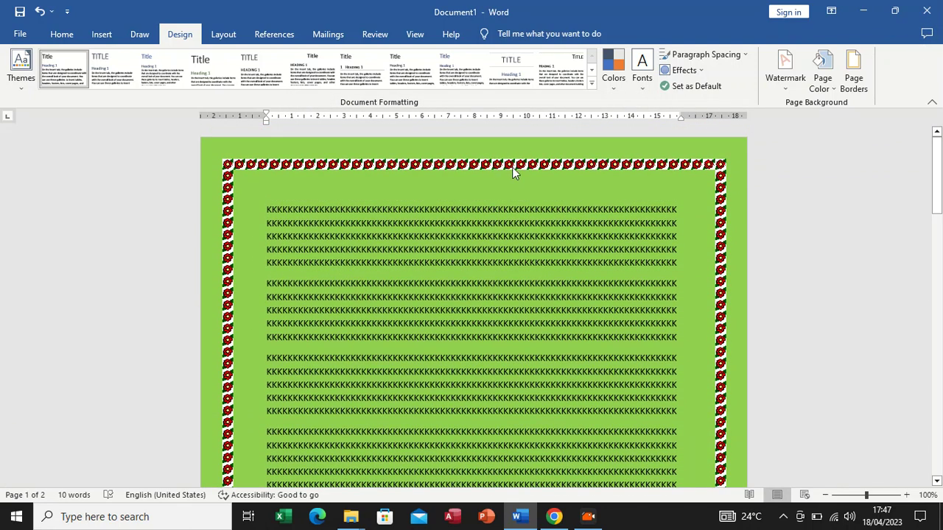
Change the first page's art border from red flowers to the black frame pattern with a wavy ribbon
click(865, 86)
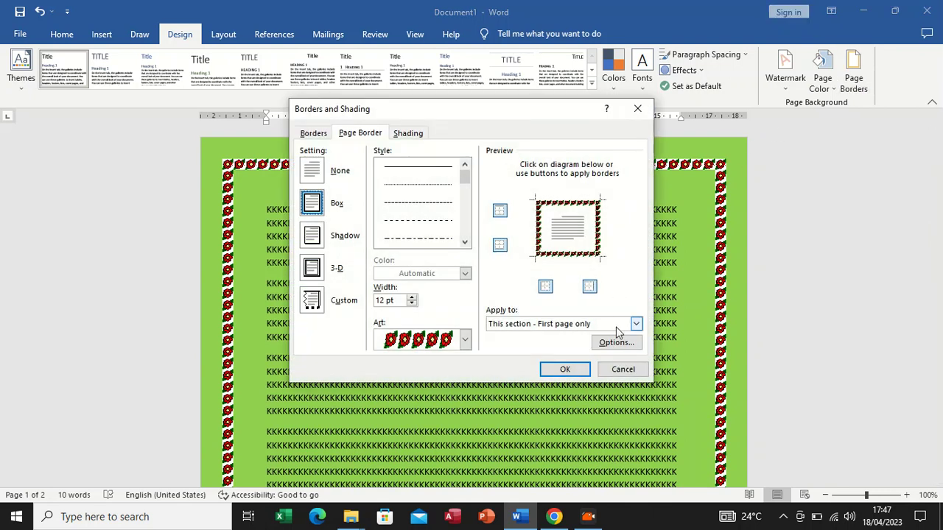
click(466, 339)
scroll(442, 382, down, 5)
scroll(442, 382, down, 3)
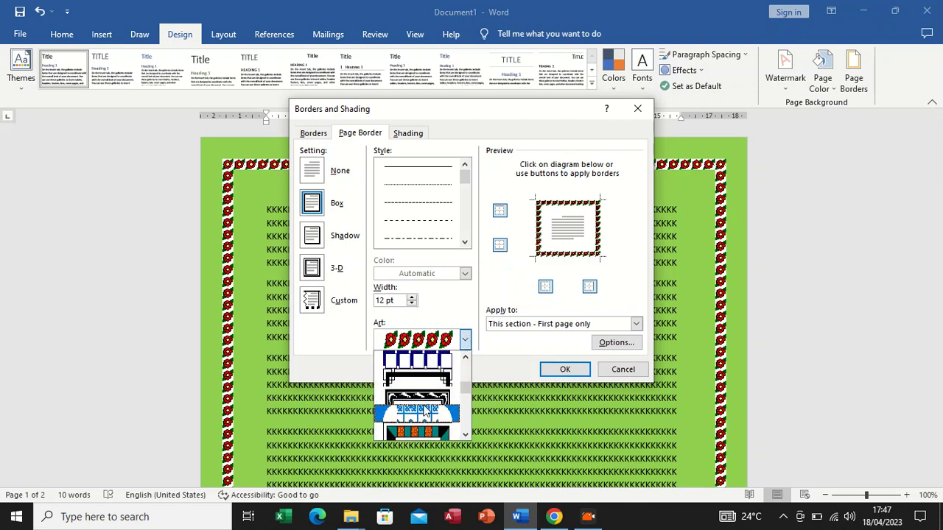
click(425, 413)
click(567, 370)
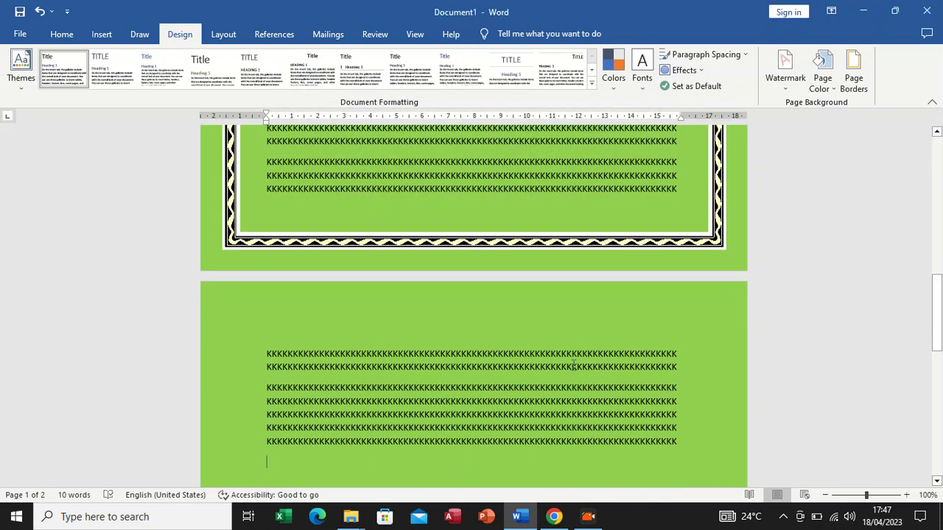
scroll(555, 272, up, 10)
scroll(542, 216, up, 1)
Change the first page's art border to the black-and-white square tile pattern with distinct corner tiles
click(854, 74)
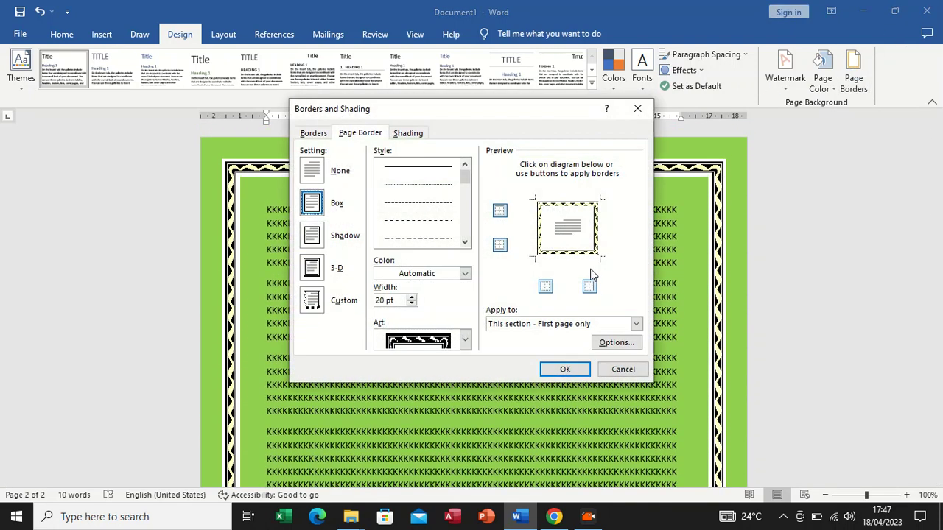
click(465, 339)
scroll(434, 361, down, 3)
scroll(434, 361, down, 8)
scroll(435, 374, down, 4)
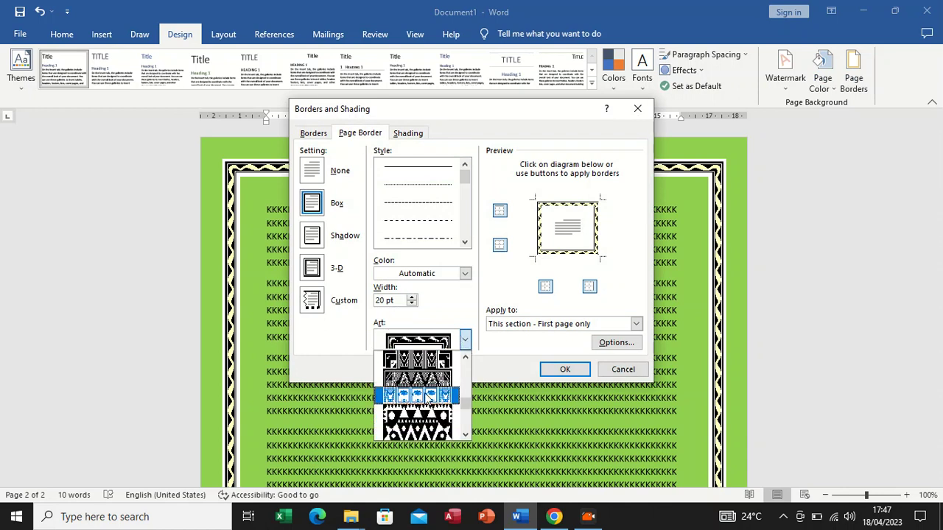
click(431, 397)
click(564, 369)
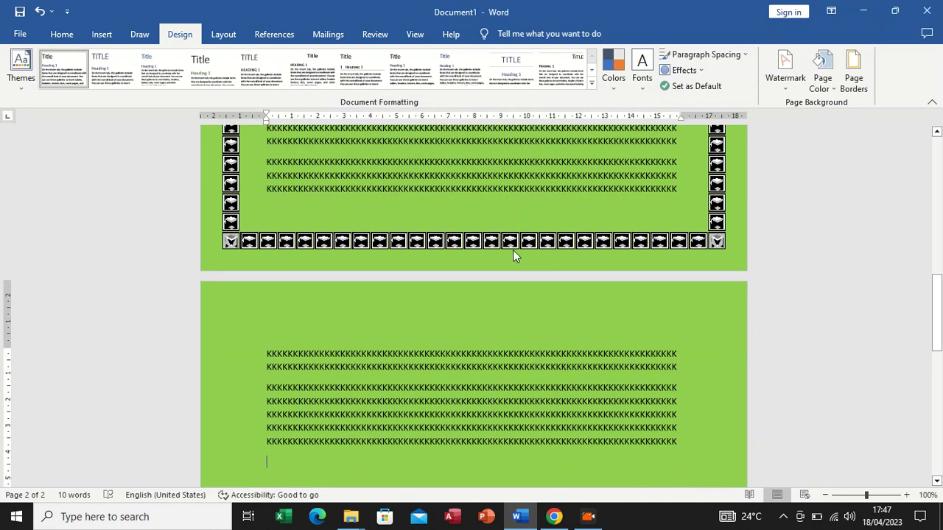
scroll(512, 250, down, 4)
scroll(502, 276, up, 10)
scroll(502, 276, up, 3)
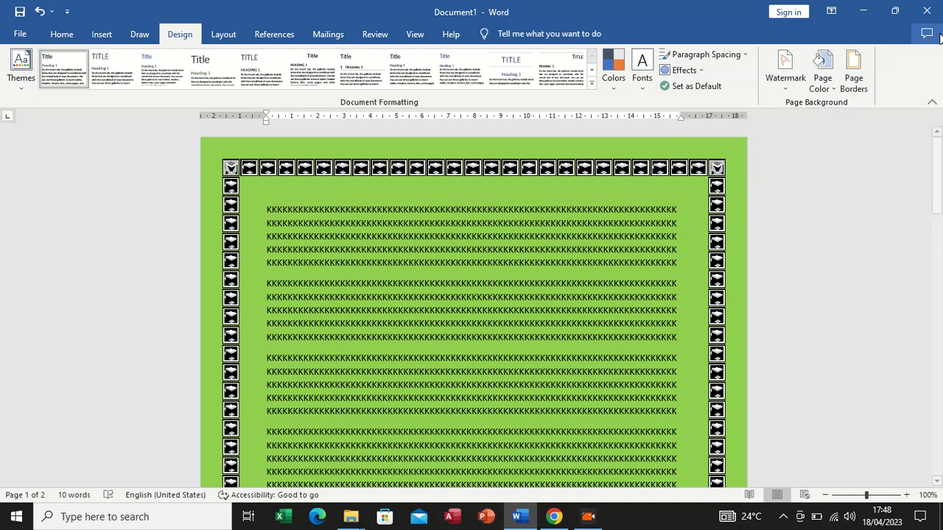
Apply the tile art border to all pages of the section except the first page
click(849, 87)
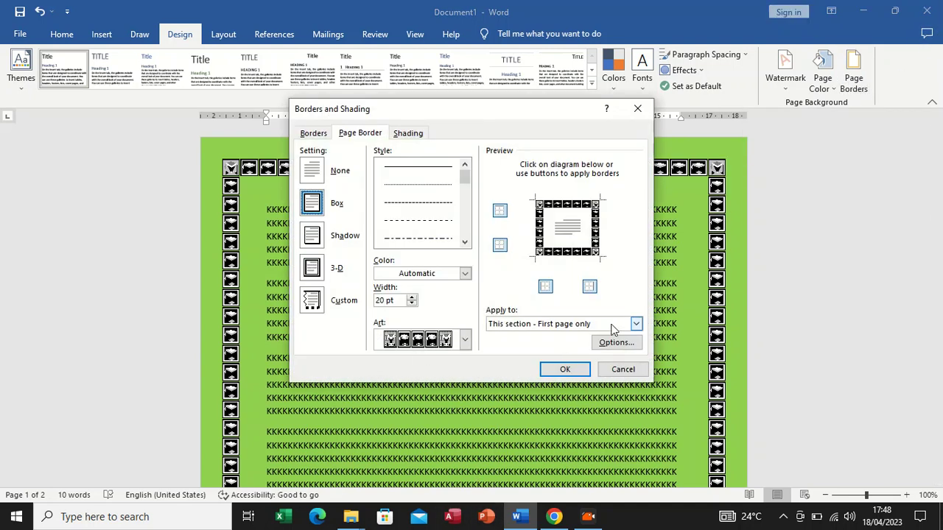
click(635, 324)
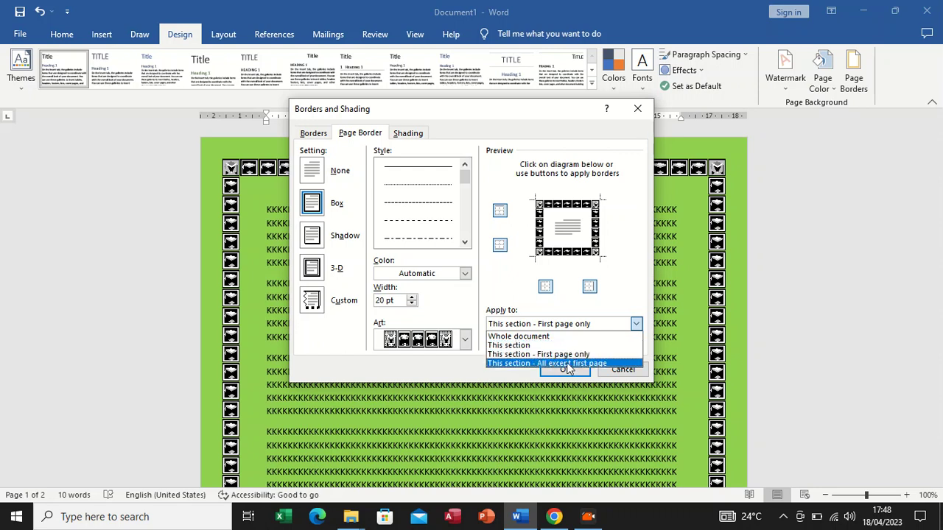
click(598, 364)
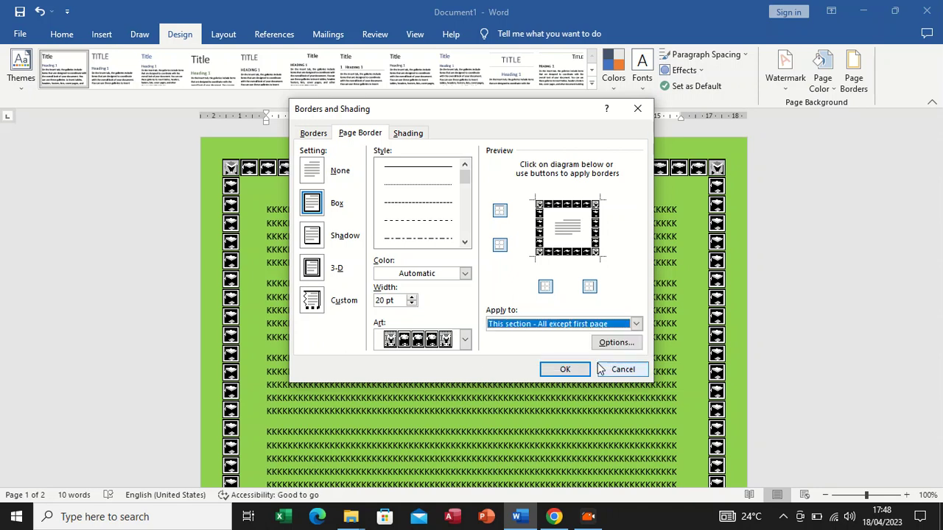
click(564, 369)
scroll(540, 294, down, 3)
scroll(543, 301, up, 20)
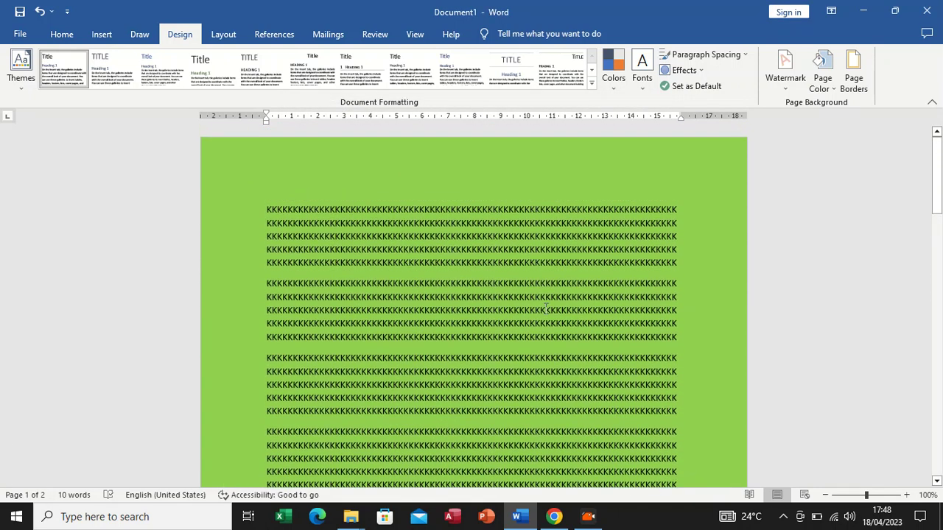
Restrict the tile art border to the first page of the section only
click(853, 74)
click(635, 324)
click(533, 355)
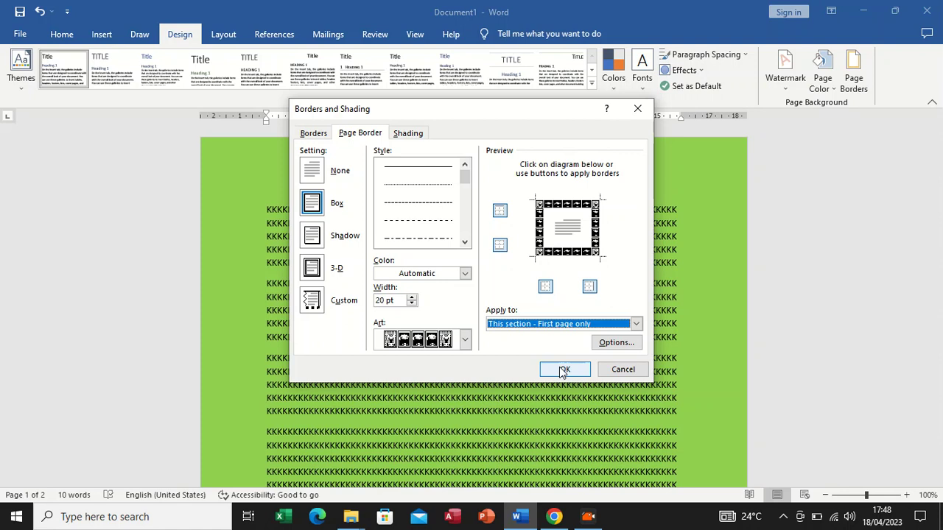
click(564, 370)
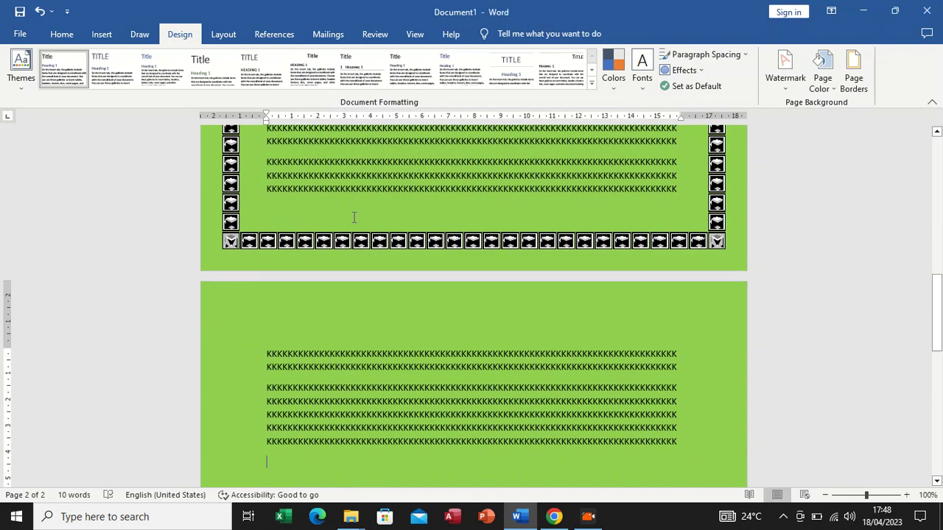